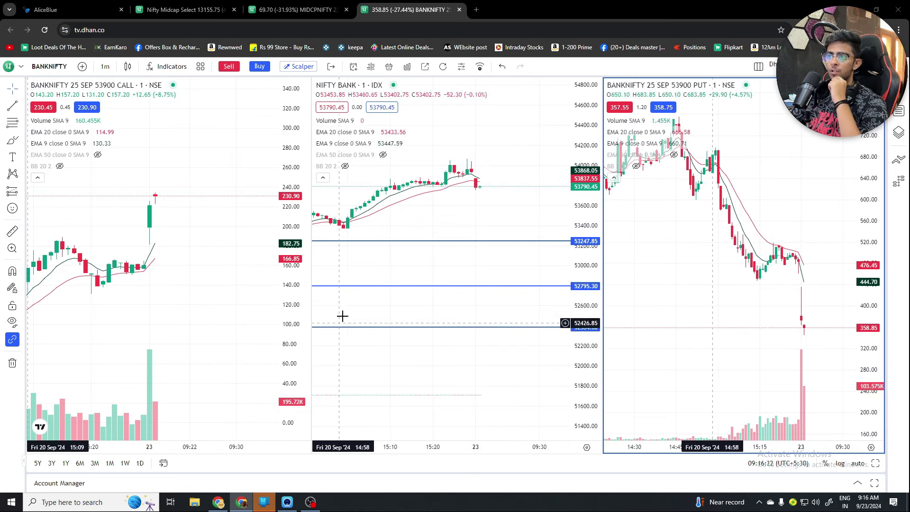
- Open the trading account's Positions page and review today's open positions
click(294, 4)
click(213, 9)
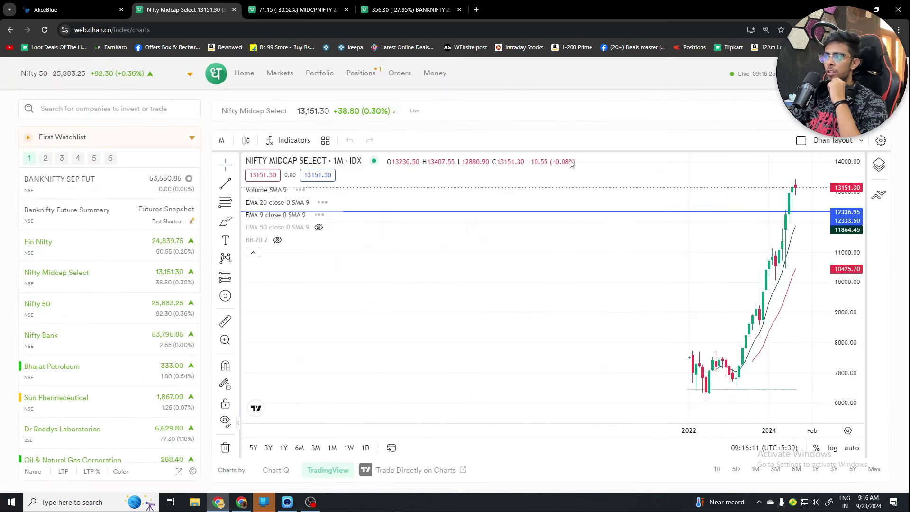
click(381, 75)
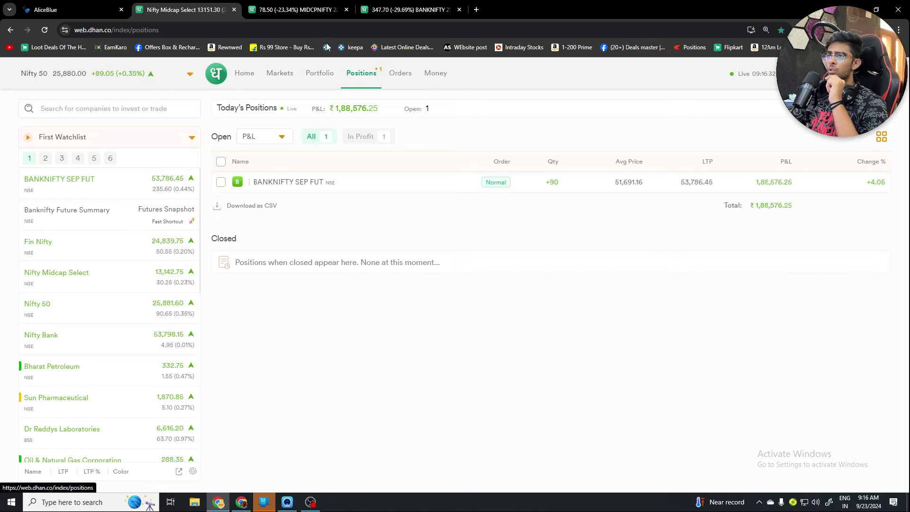
- Return to the BANKNIFTY charts and examine the recent one-minute candles of the index and the 53900 call
click(404, 9)
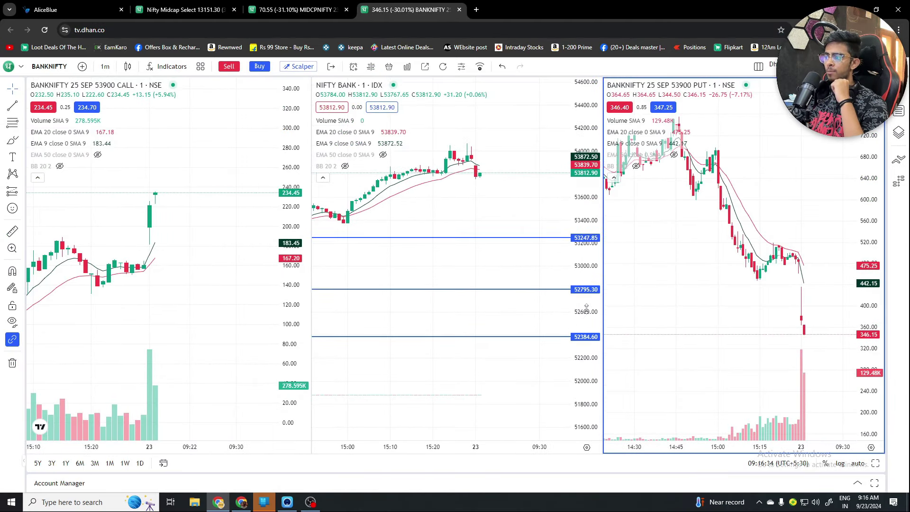
click(509, 310)
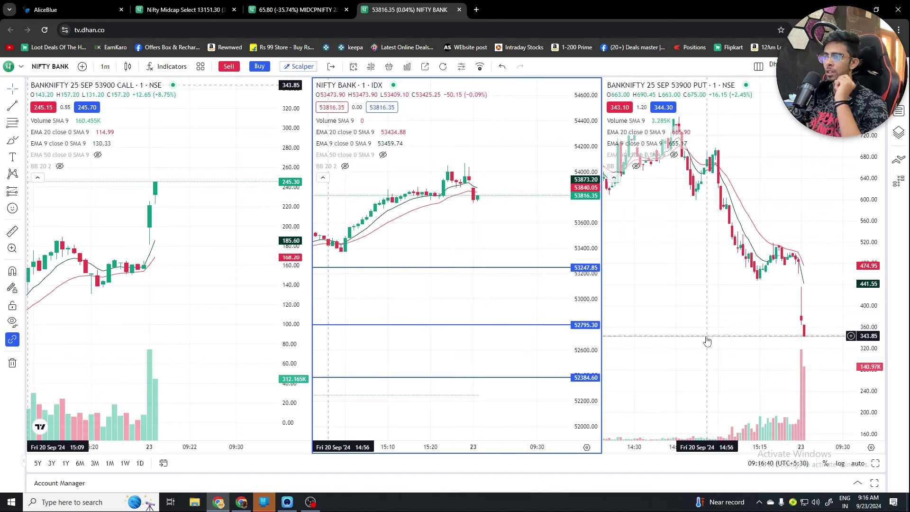
click(223, 314)
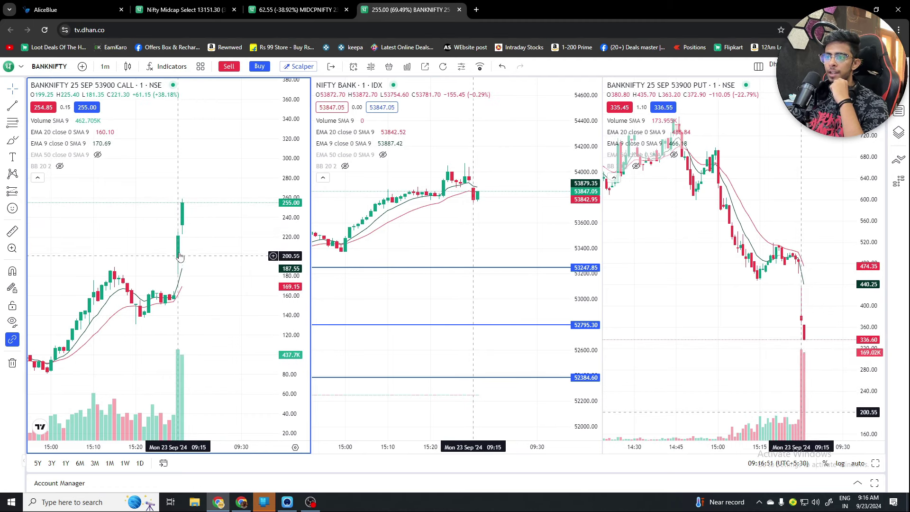
scroll(192, 206, up, 1)
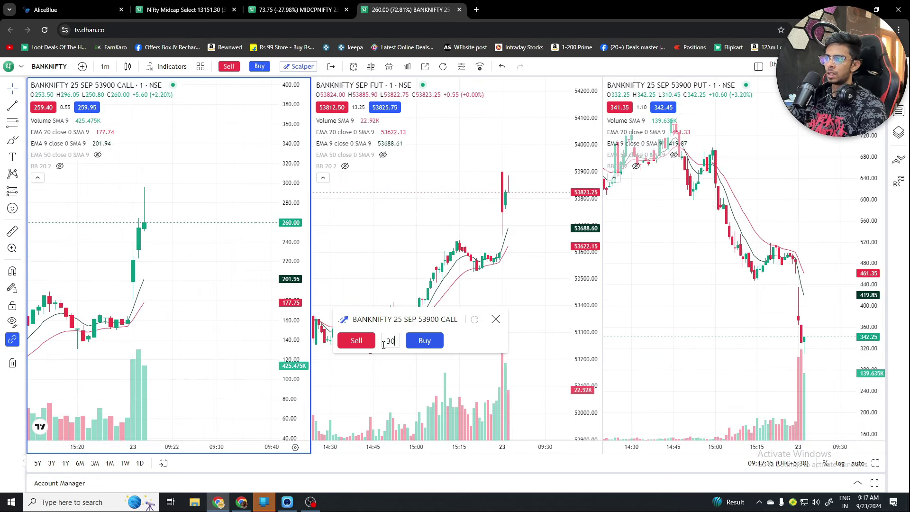
- Buy 90 of the BANKNIFTY 25 SEP 53900 CALL at market price and dismiss the order notifications
text(9)
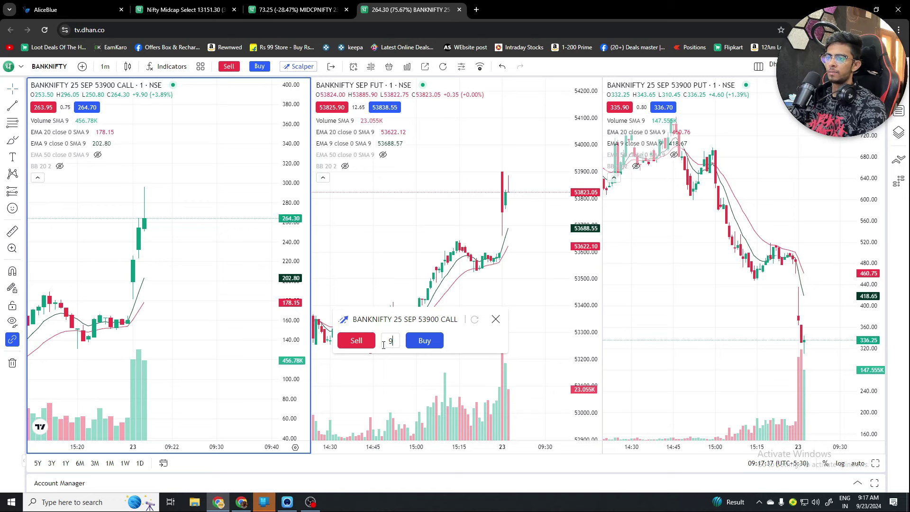
scroll(171, 240, up, 1)
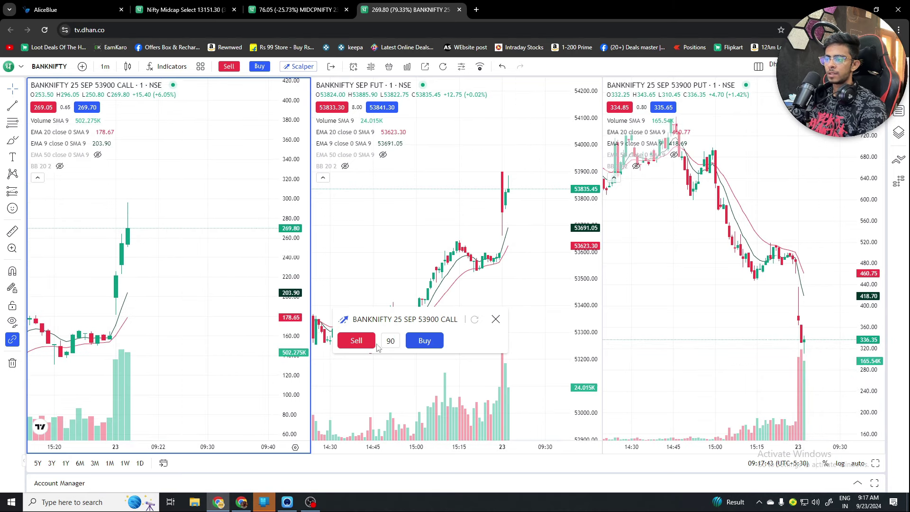
click(425, 341)
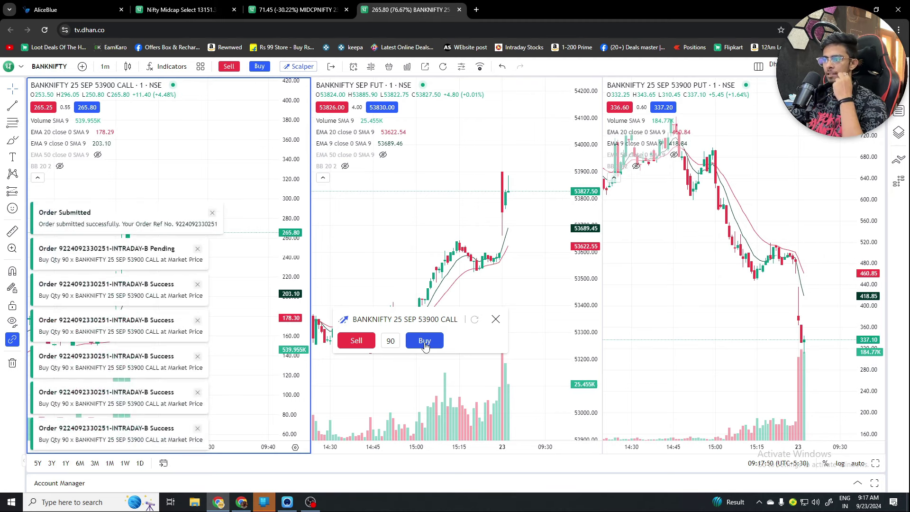
click(198, 249)
click(197, 284)
click(197, 320)
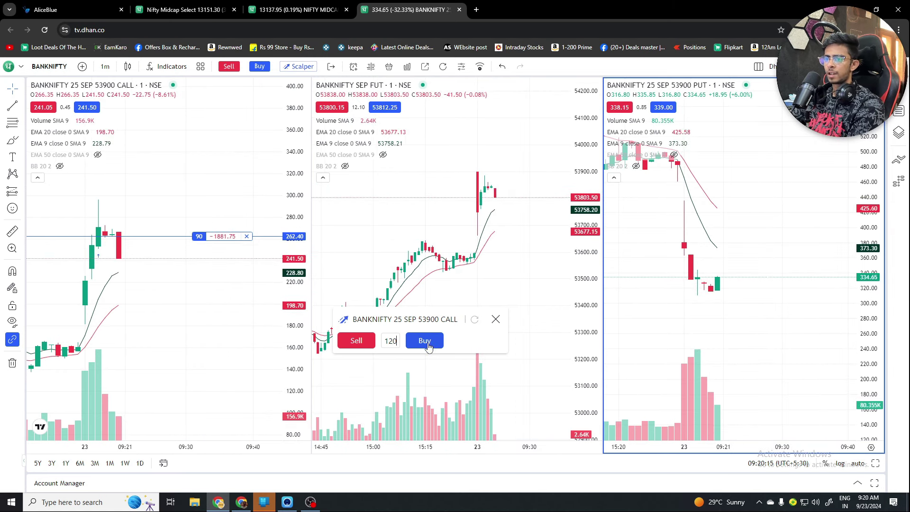
- Buy another 120 of the BANKNIFTY 25 SEP 53900 CALL at market price and set the order quantity to 210
click(425, 341)
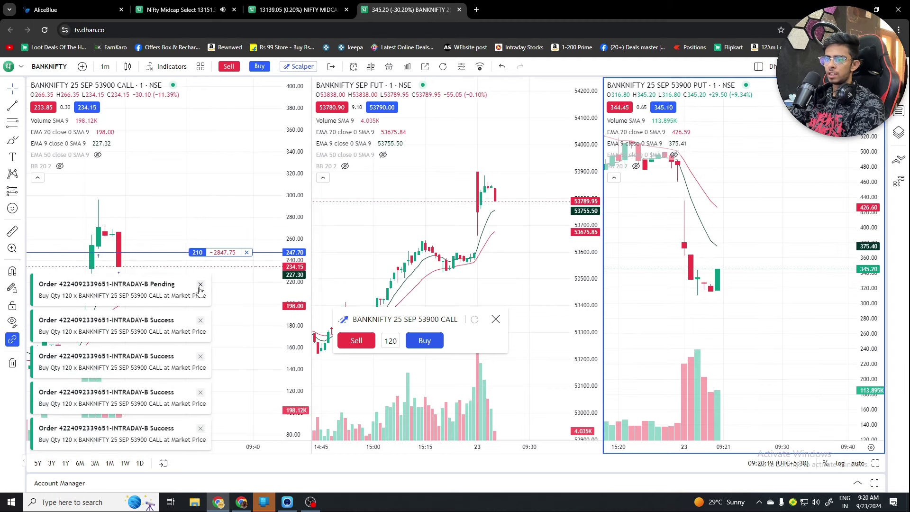
click(201, 285)
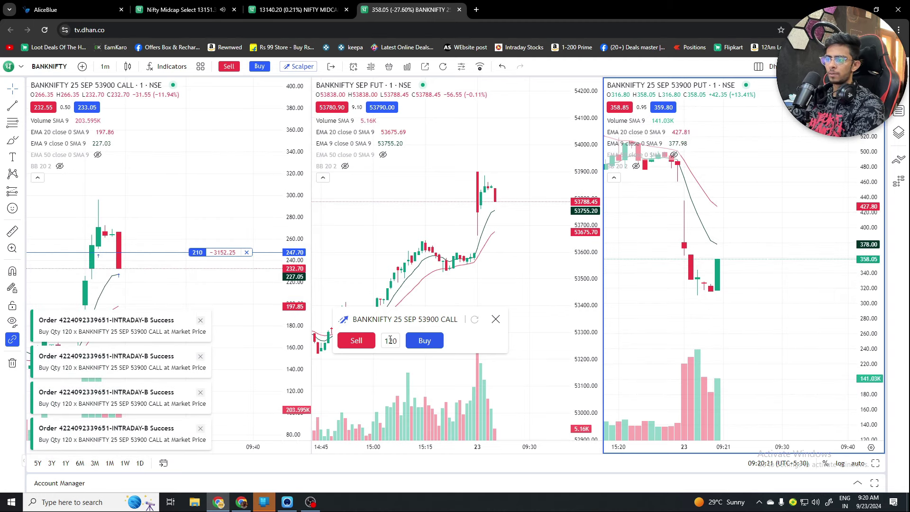
text(2)
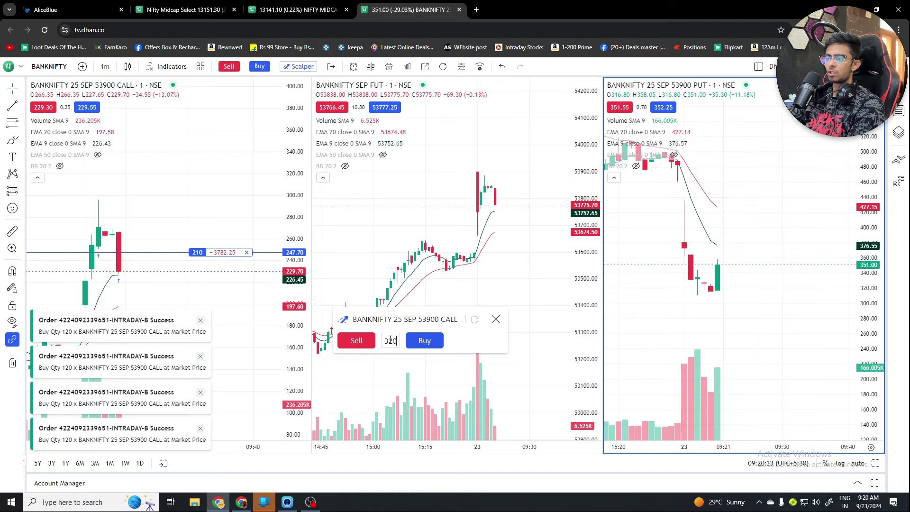
text(00)
click(200, 322)
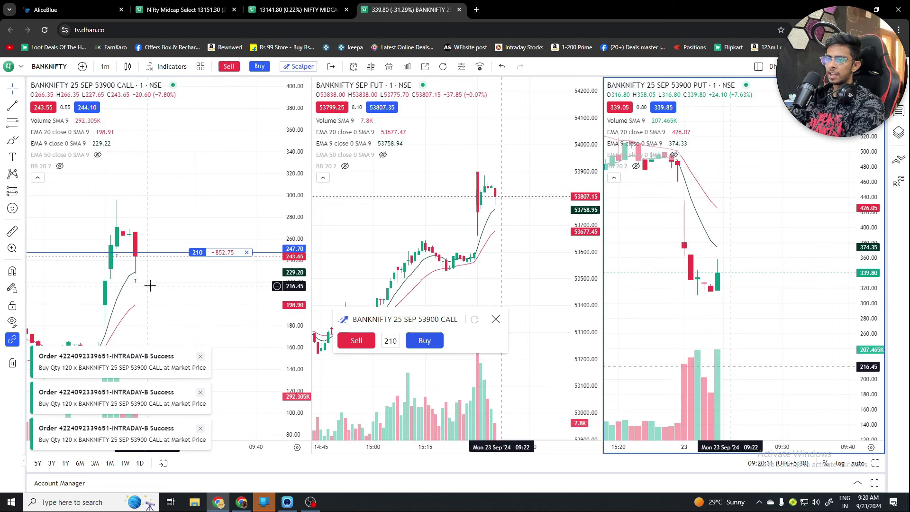
- Sell 210 of the BANKNIFTY 25 SEP 53900 CALL at market price and dismiss the order notifications
click(149, 288)
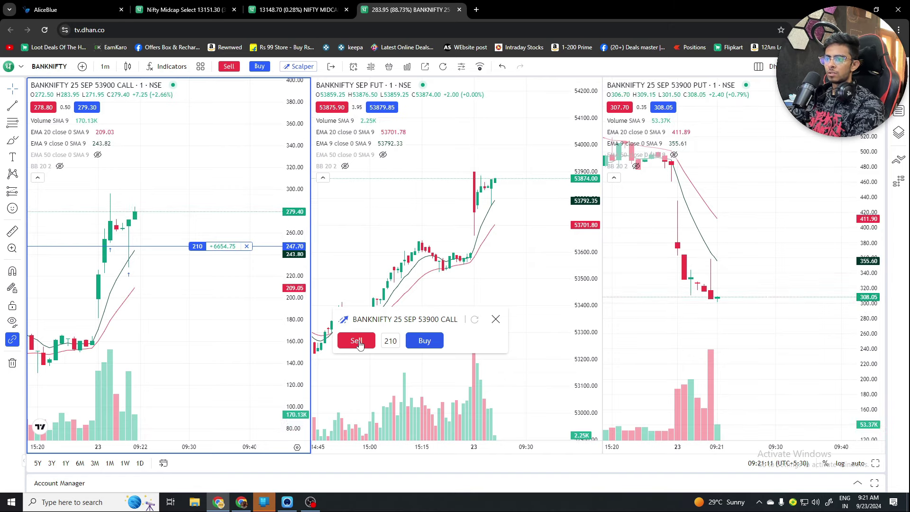
click(356, 341)
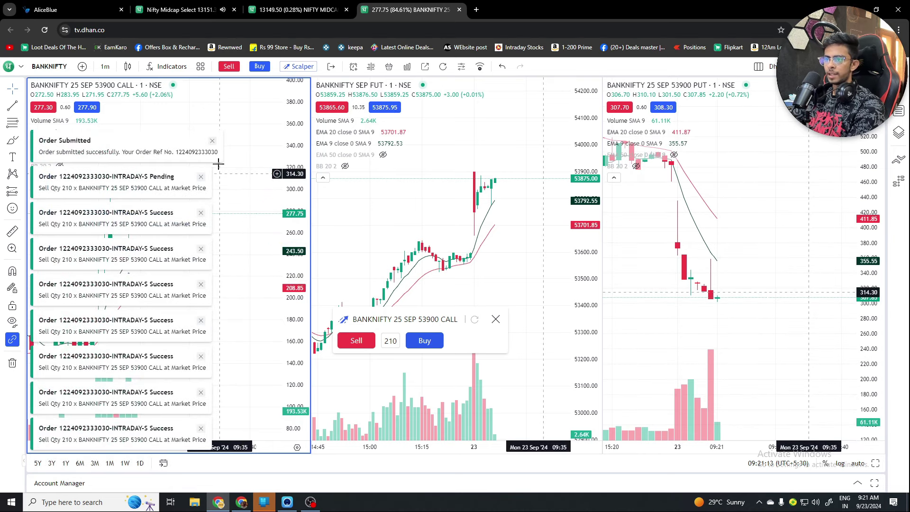
click(212, 142)
click(201, 177)
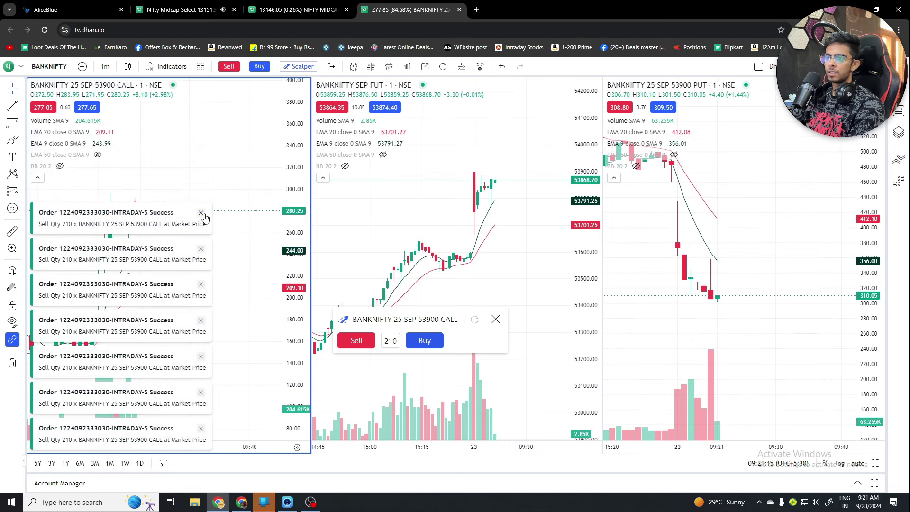
click(201, 213)
click(203, 250)
drag(212, 237, 231, 197)
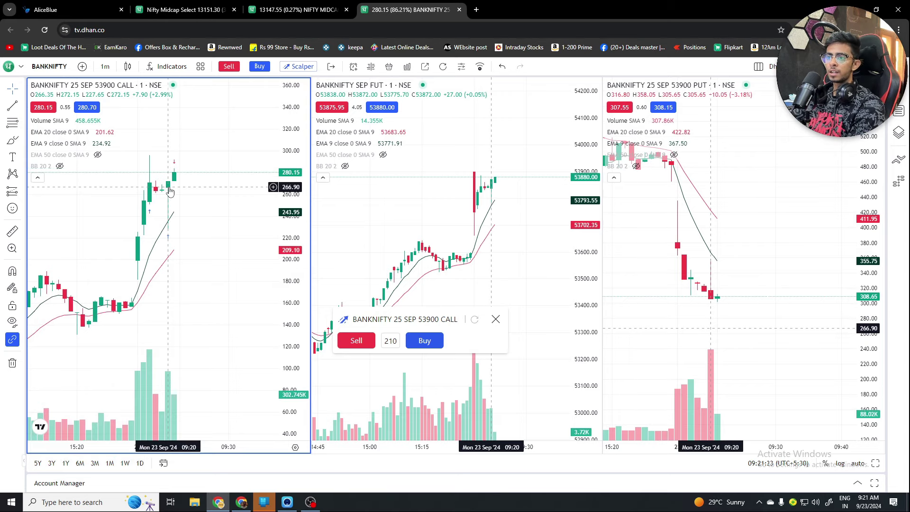
- Reload the positions page to review the closed call trade, and check the Nifty Midcap Select and BANKNIFTY charts
click(147, 10)
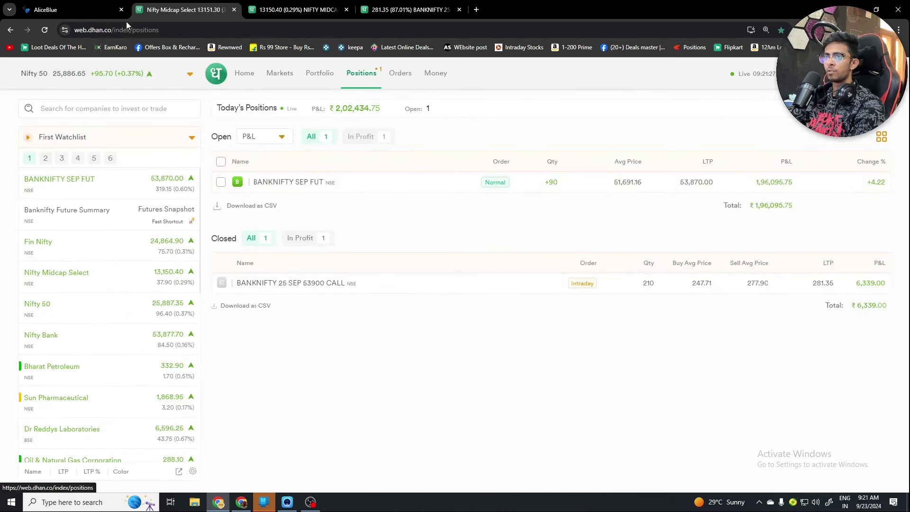
click(45, 30)
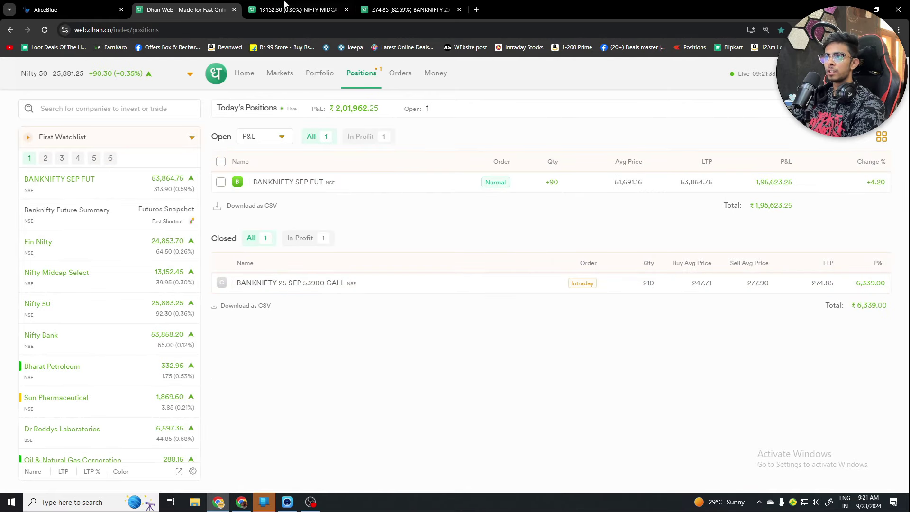
click(331, 9)
click(388, 4)
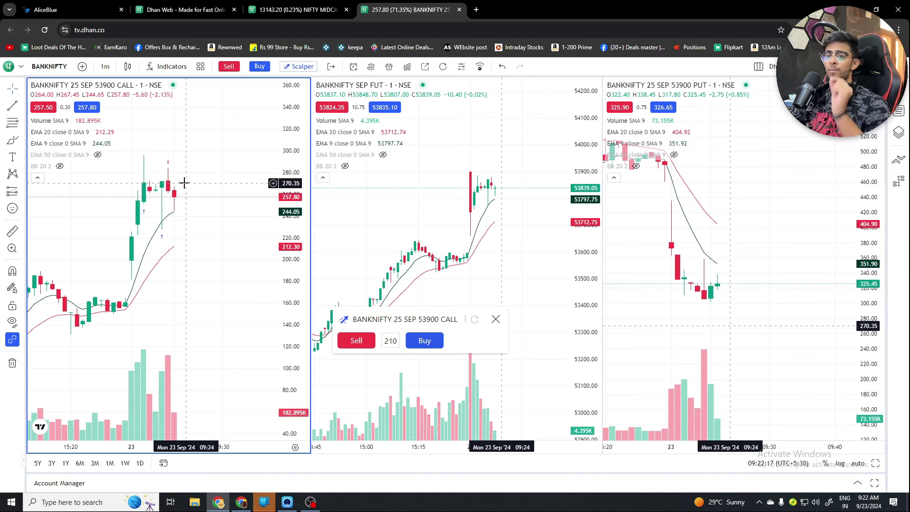
click(268, 6)
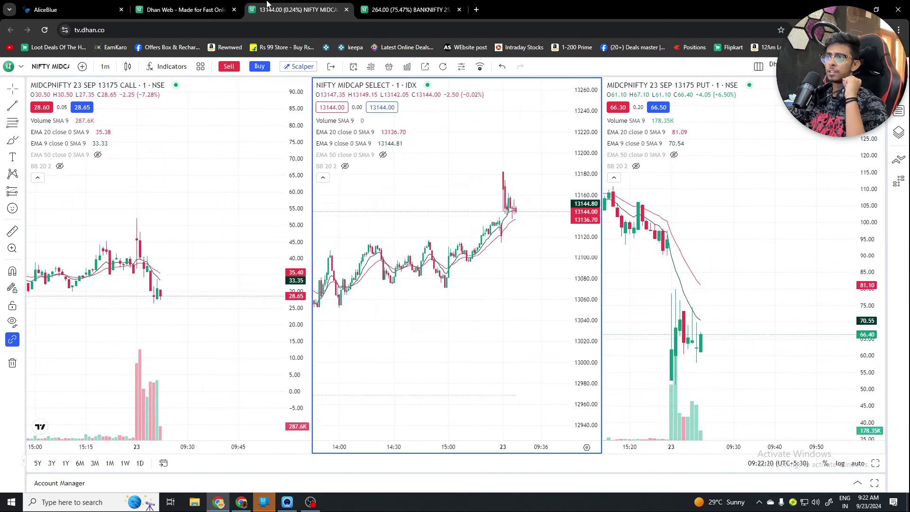
click(197, 5)
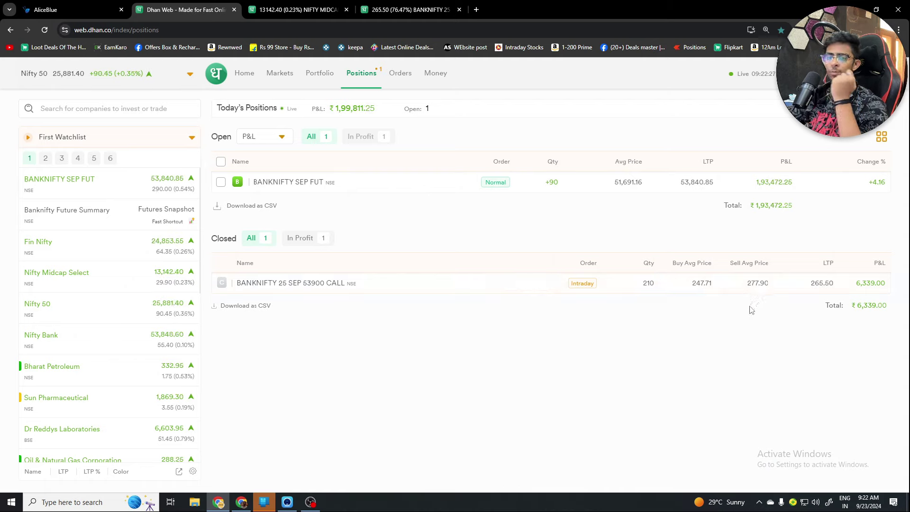
- Buy 150 of the BANKNIFTY 25 SEP 53900 CALL at market price from its chart and dismiss the order notifications
key(ctrl+4)
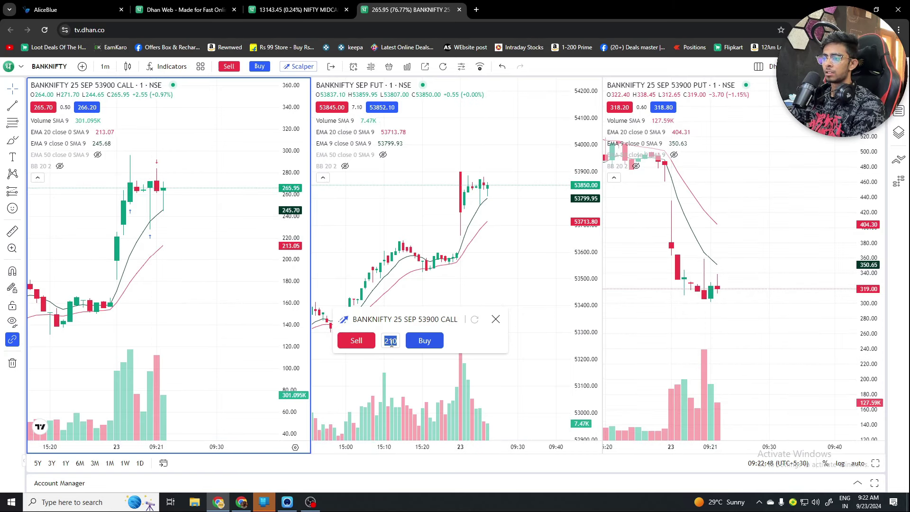
text(150)
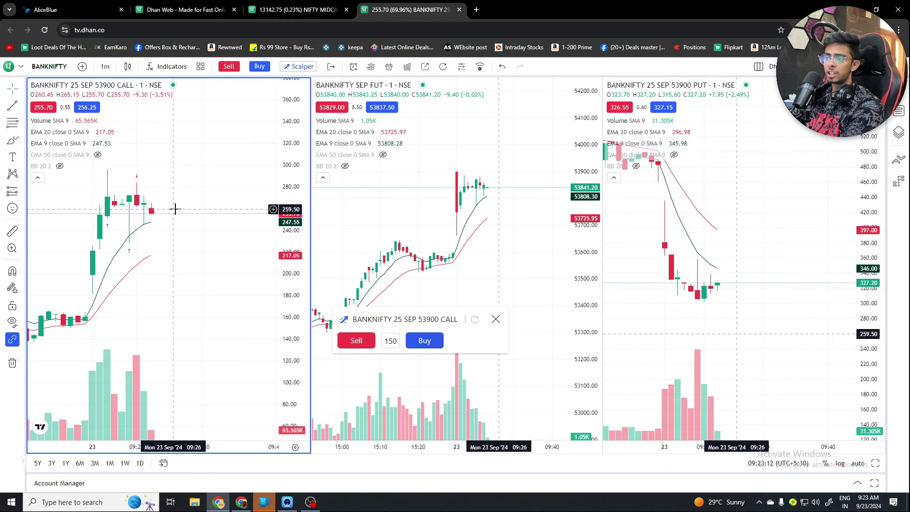
click(425, 340)
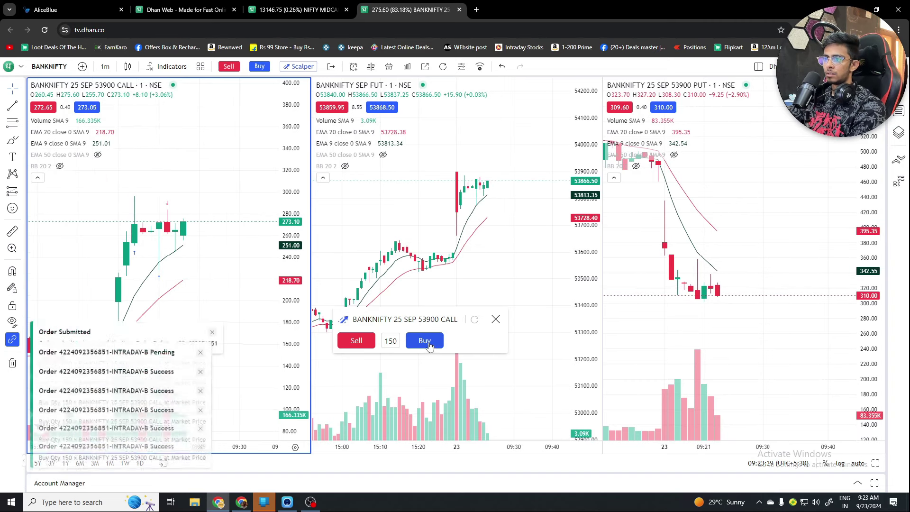
click(213, 212)
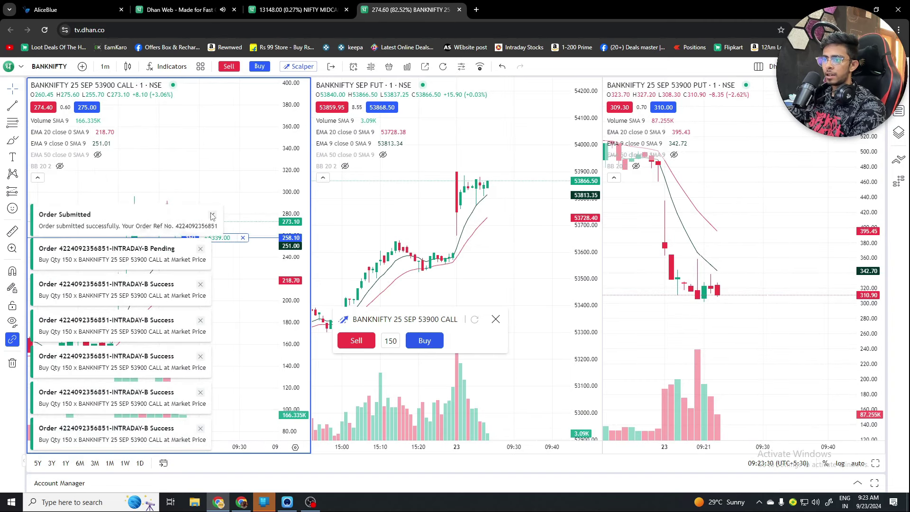
click(201, 250)
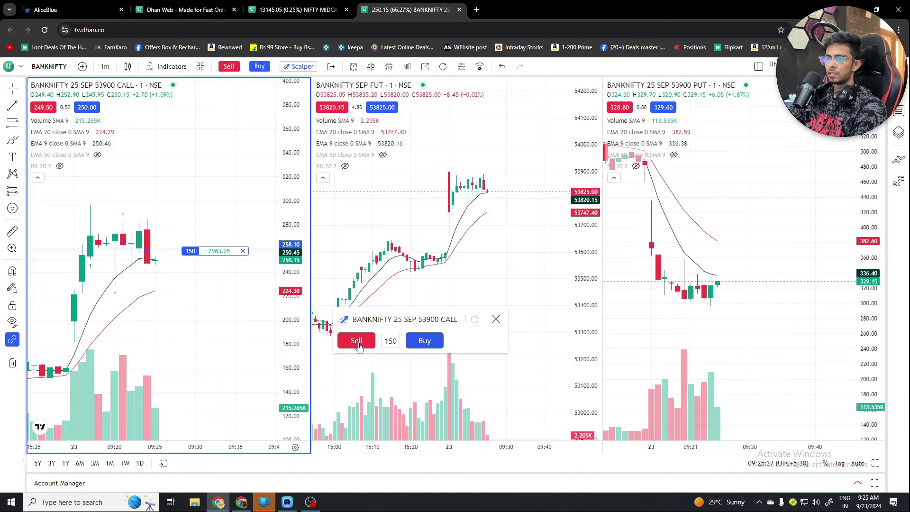
- Sell 150 of the BANKNIFTY 25 SEP 53900 CALL at market price and clear the resulting order notifications
click(358, 344)
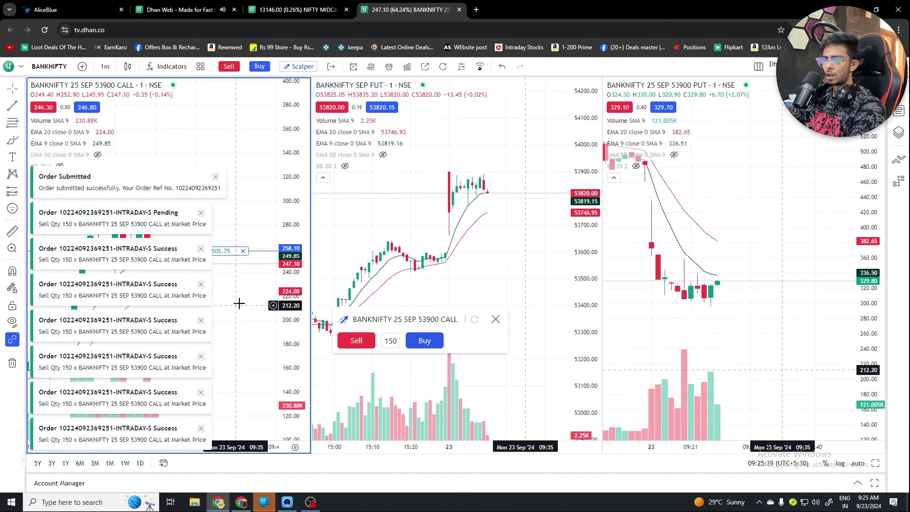
click(216, 177)
click(201, 212)
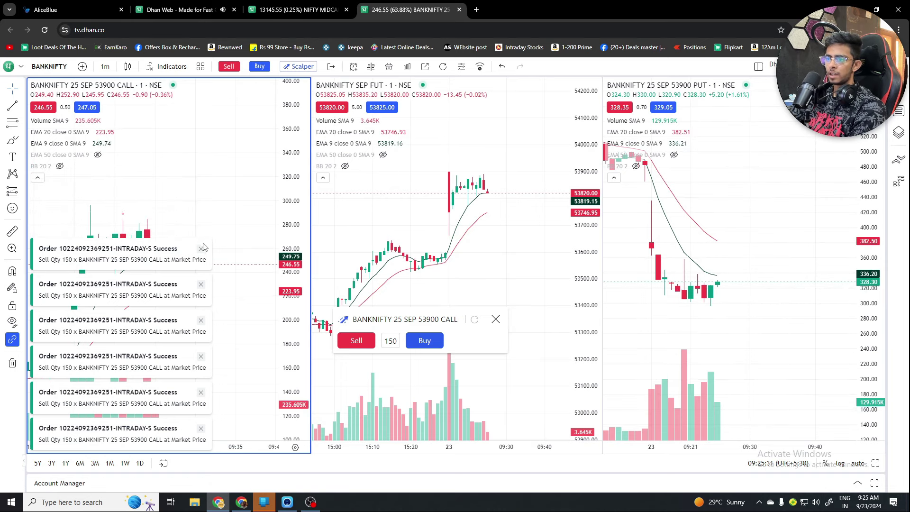
click(201, 248)
click(201, 284)
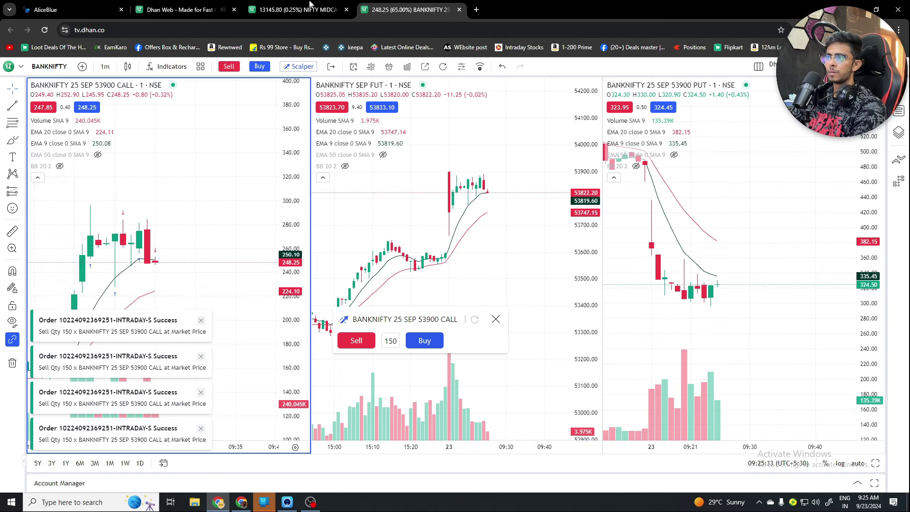
- Review the closed call trade's profit and loss on the positions page, comparing it with the BANKNIFTY charts
click(310, 6)
click(184, 9)
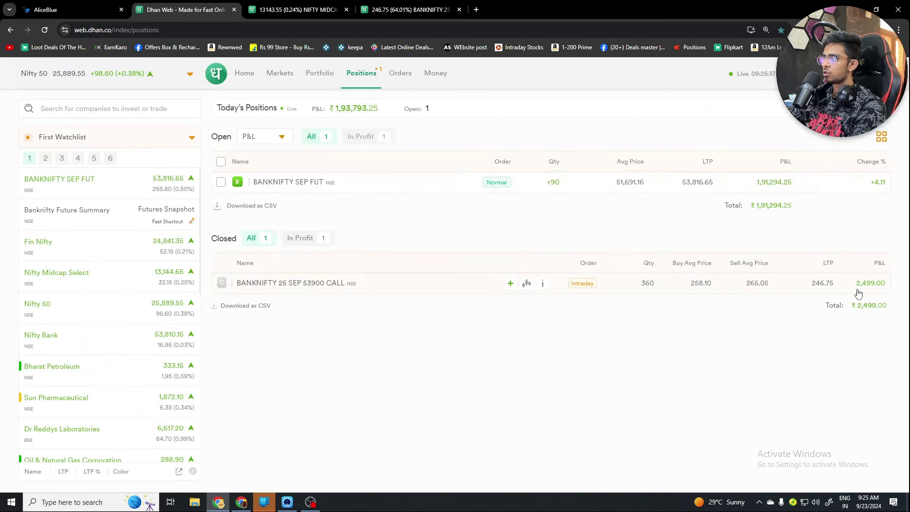
click(385, 5)
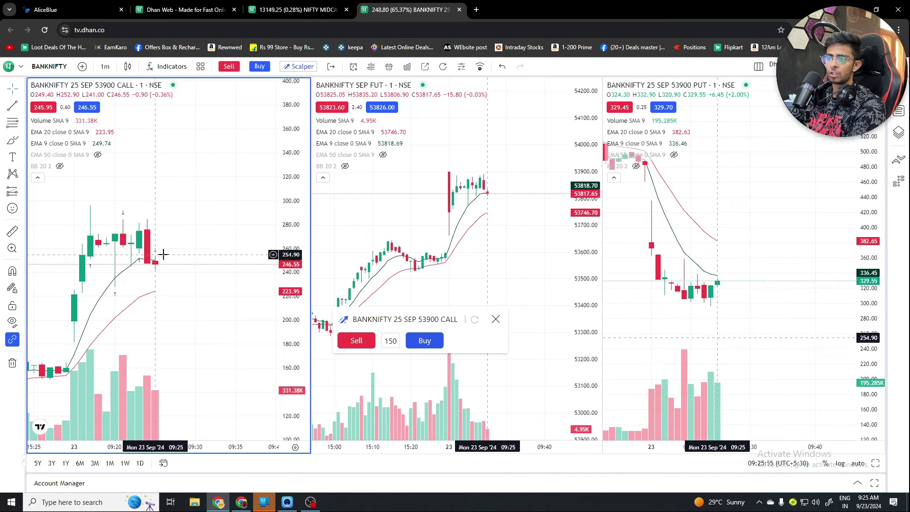
click(185, 9)
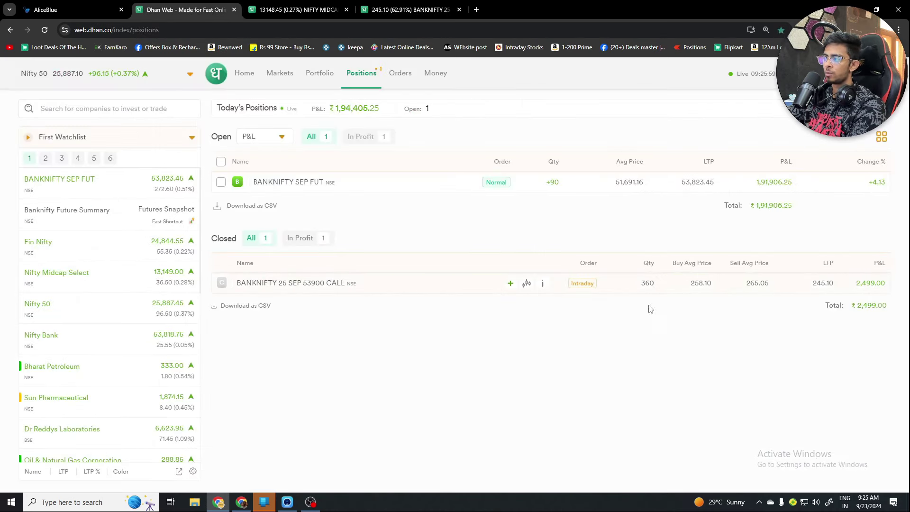
click(406, 10)
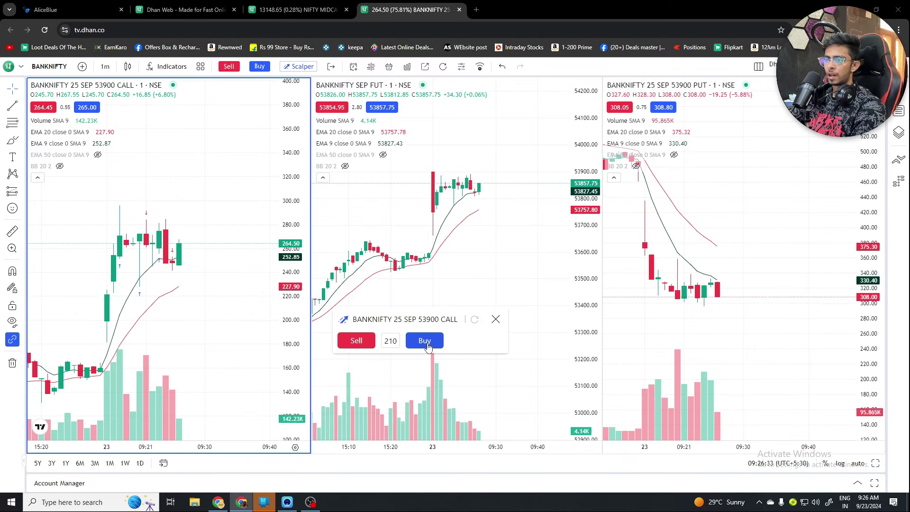
- Buy 210 and another 150 of the BANKNIFTY 25 SEP 53900 CALL at market price and dismiss the order notifications
click(427, 345)
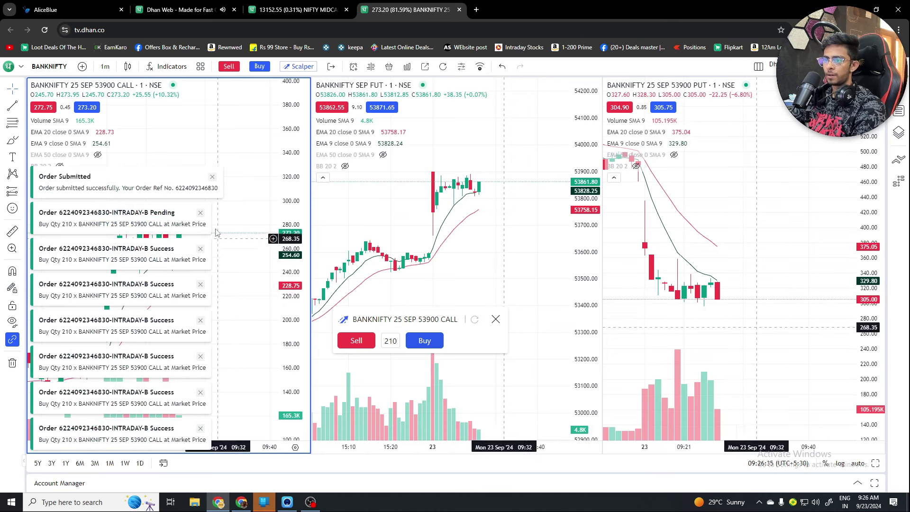
click(201, 214)
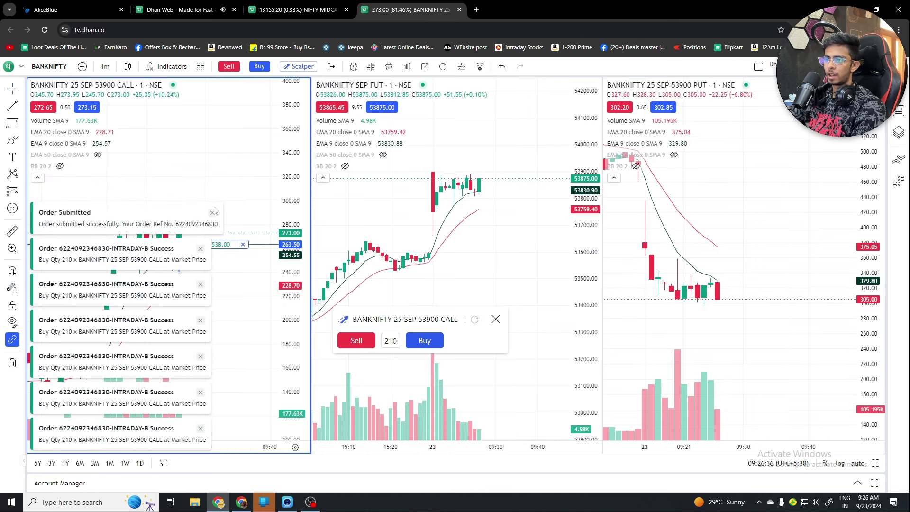
click(200, 248)
click(201, 284)
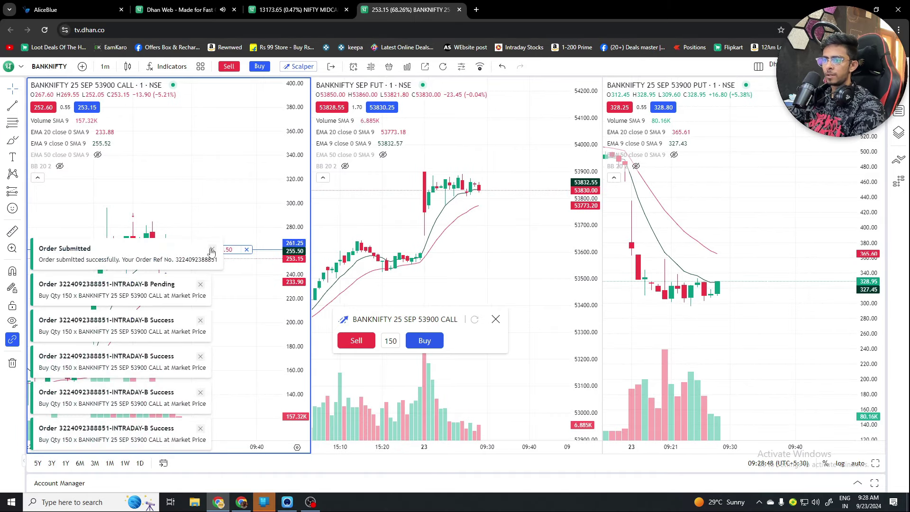
click(212, 250)
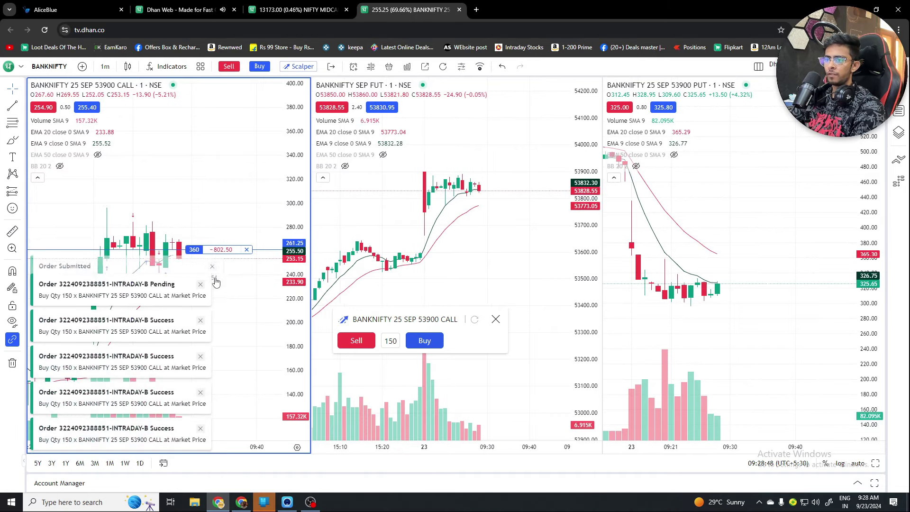
click(200, 284)
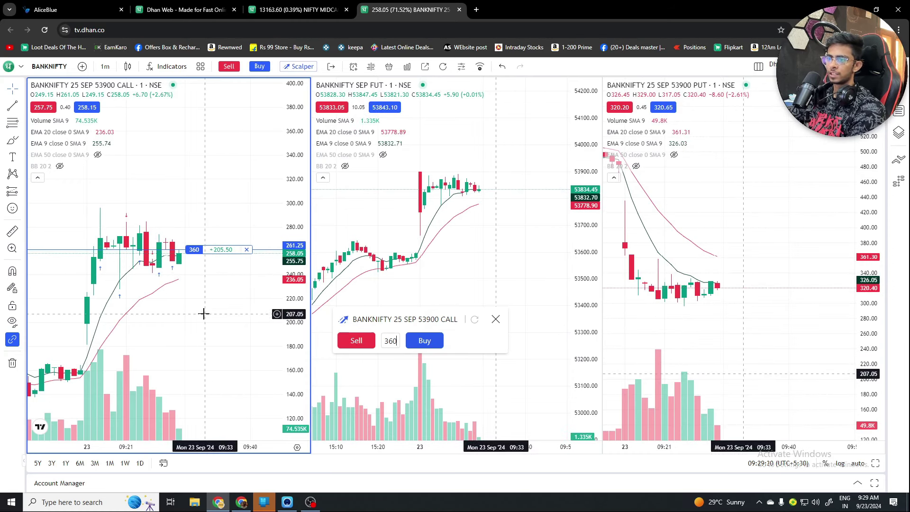
- Sell 360 of the BANKNIFTY 25 SEP 53900 CALL at market price to close the open call position
scroll(207, 311, up, 1)
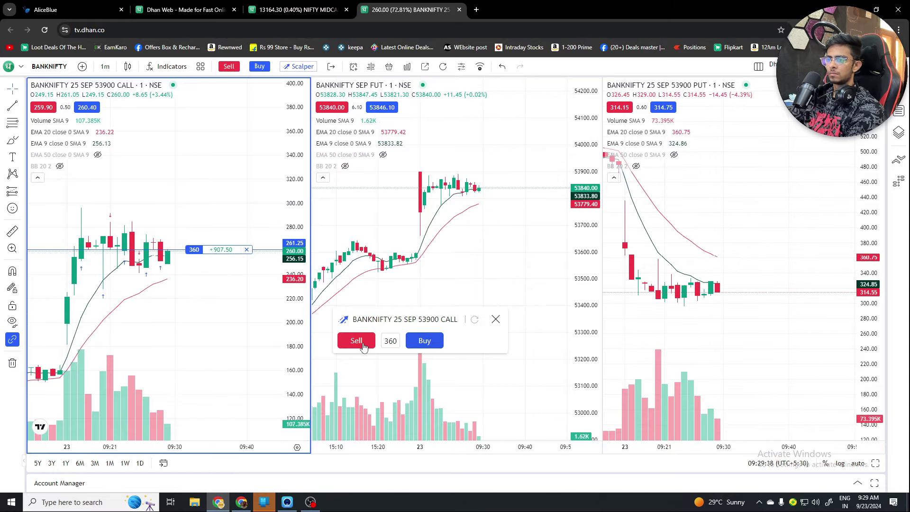
scroll(258, 323, up, 1)
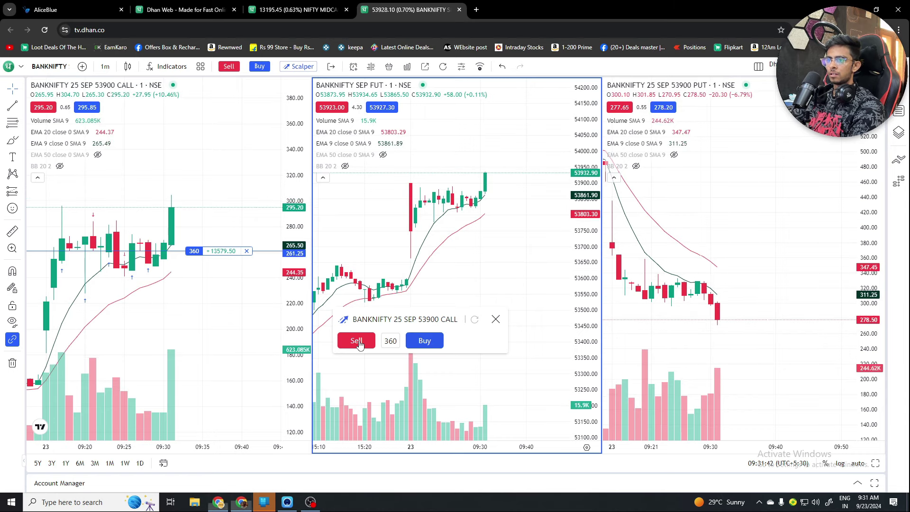
click(358, 342)
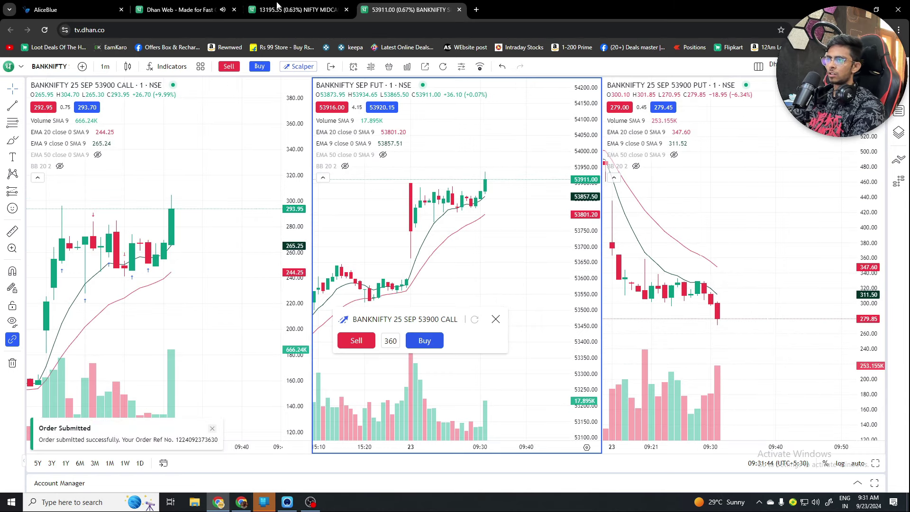
- Reload the positions page to check the closed call trade's profit and loss, and return to the BANKNIFTY charts
click(180, 10)
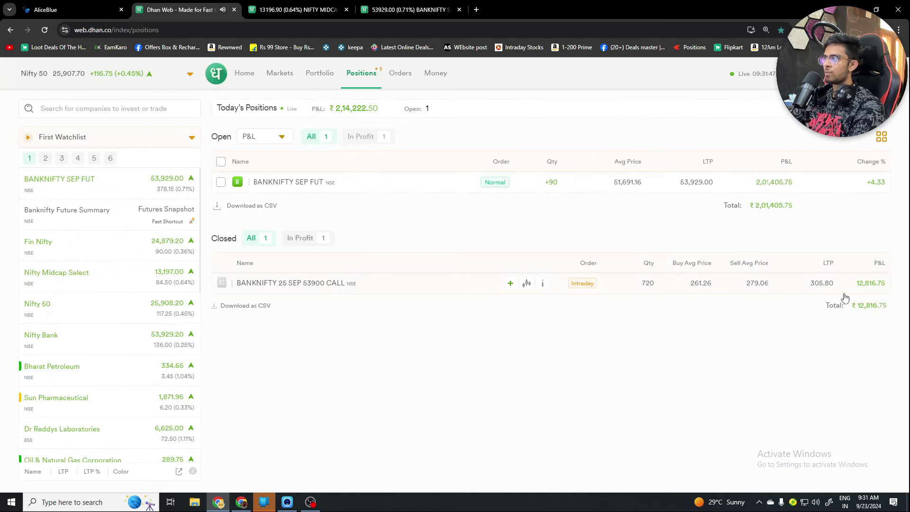
click(45, 29)
key(ctrl+4)
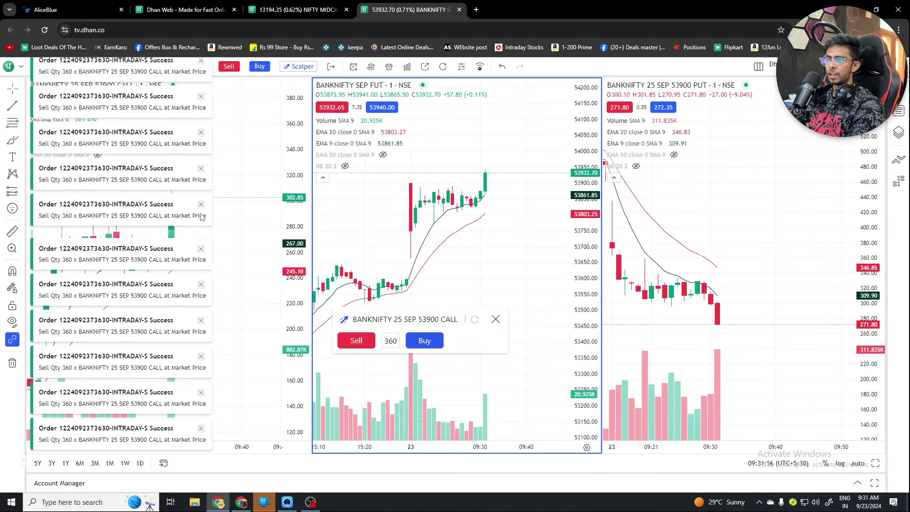
- Clear the stacked notifications of the 360-quantity sell order from the BANKNIFTY 25 SEP 53900 CALL chart
click(201, 213)
click(200, 213)
click(200, 212)
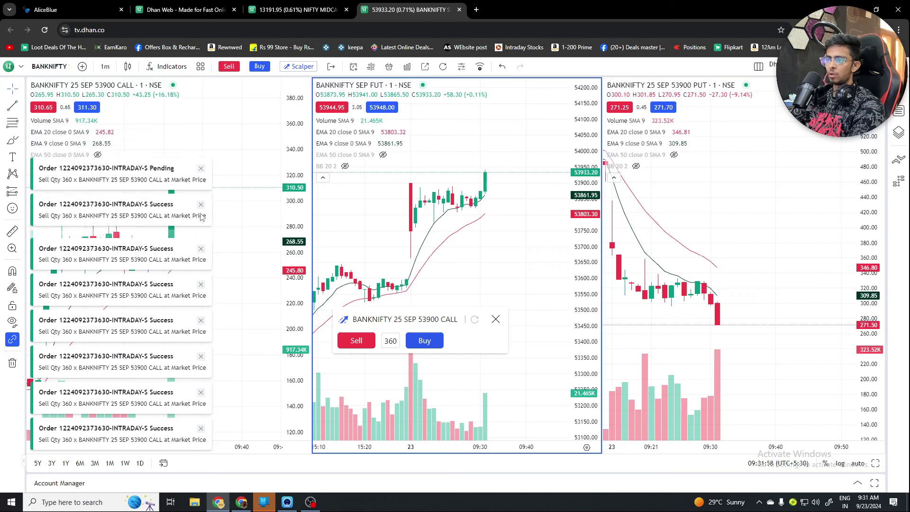
click(201, 213)
click(201, 213)
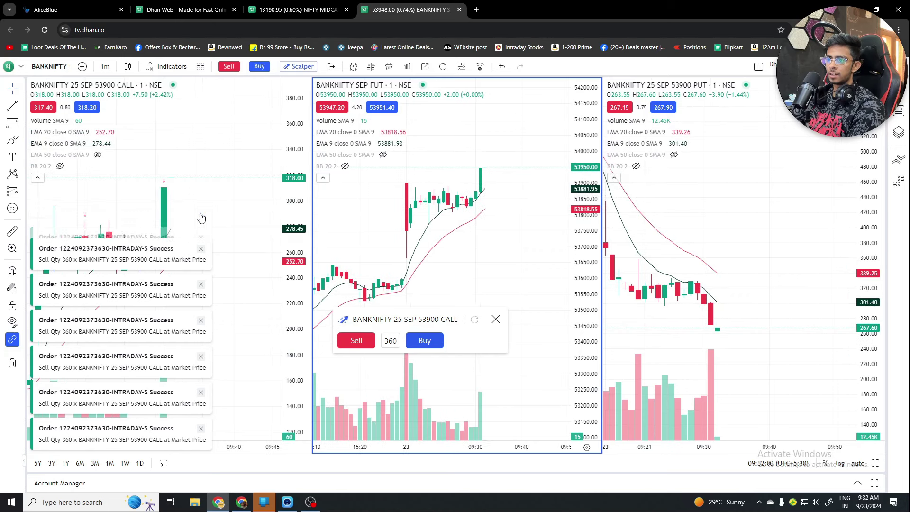
click(201, 249)
click(201, 284)
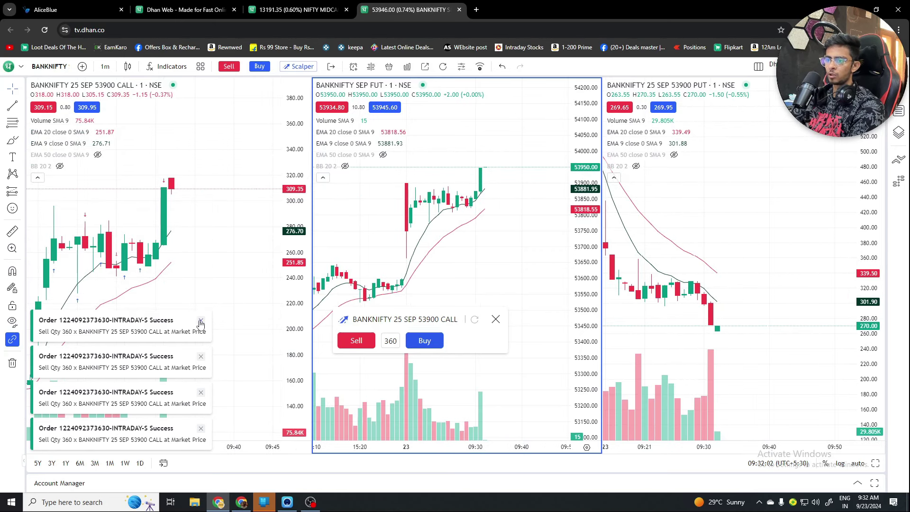
click(201, 320)
click(201, 356)
click(200, 393)
scroll(176, 271, down, 3)
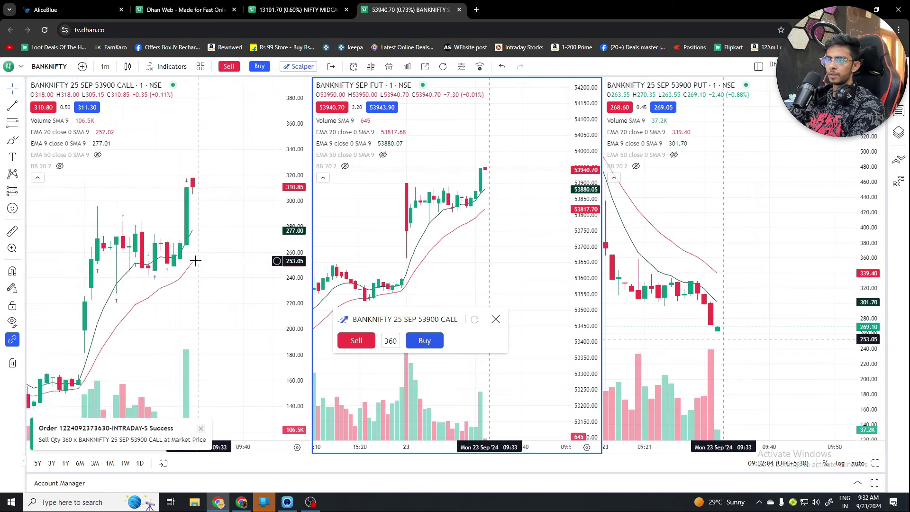
scroll(177, 271, down, 2)
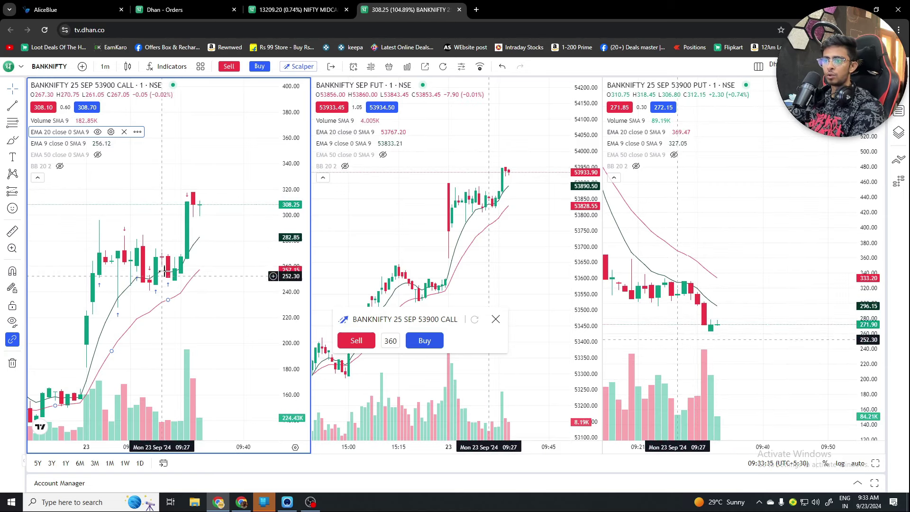
- Review today's executed call orders and their prices, and check the closed trade's profit and loss under positions
click(185, 9)
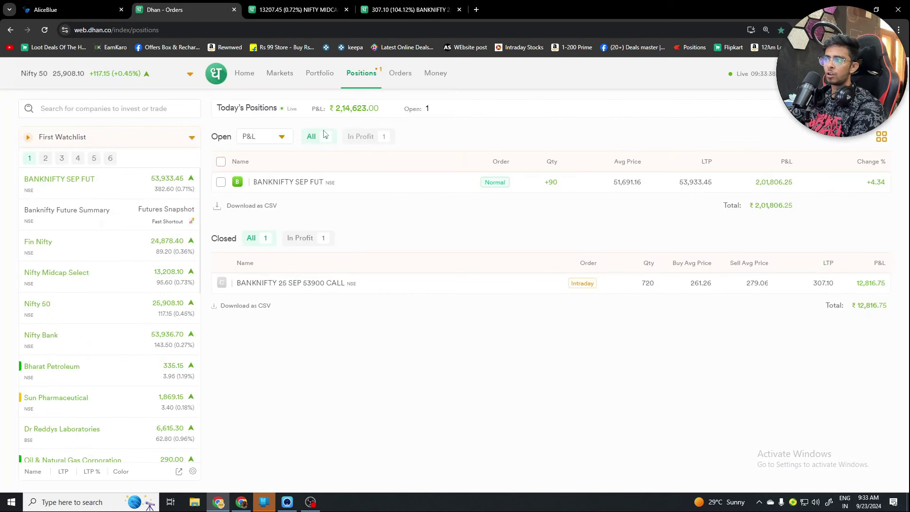
click(388, 74)
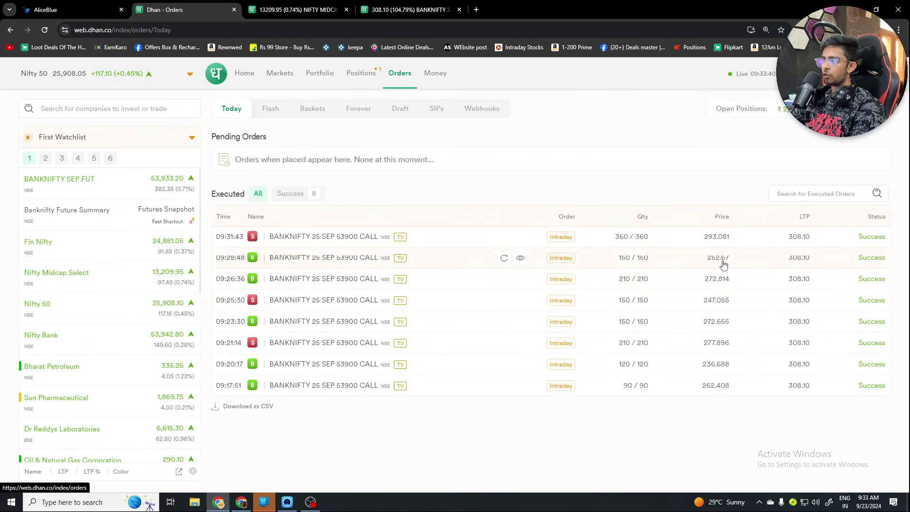
click(361, 72)
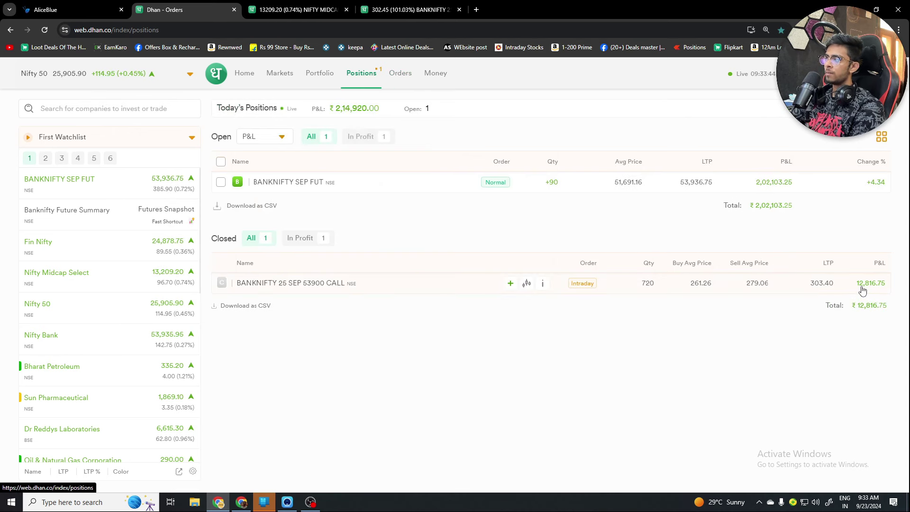
- Compare the Nifty Midcap Select and BANKNIFTY charts and recheck the day's profit and loss on the positions page
click(340, 6)
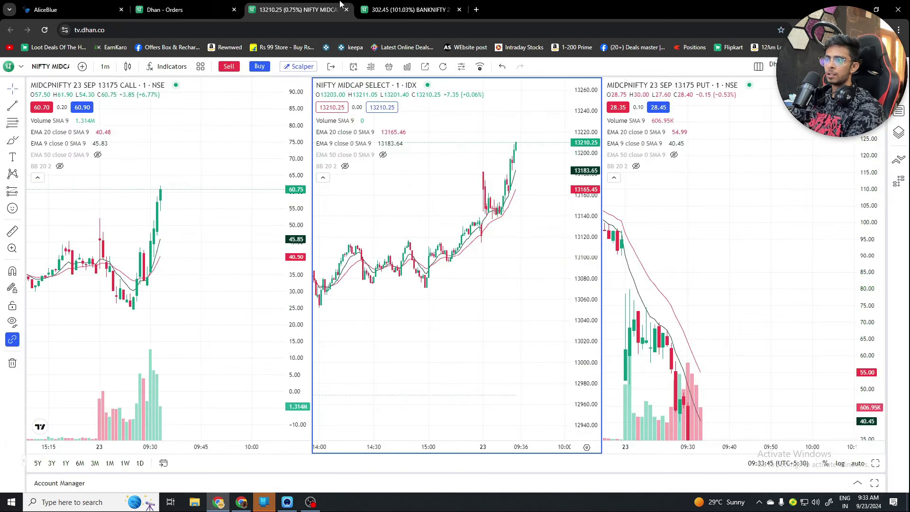
click(715, 271)
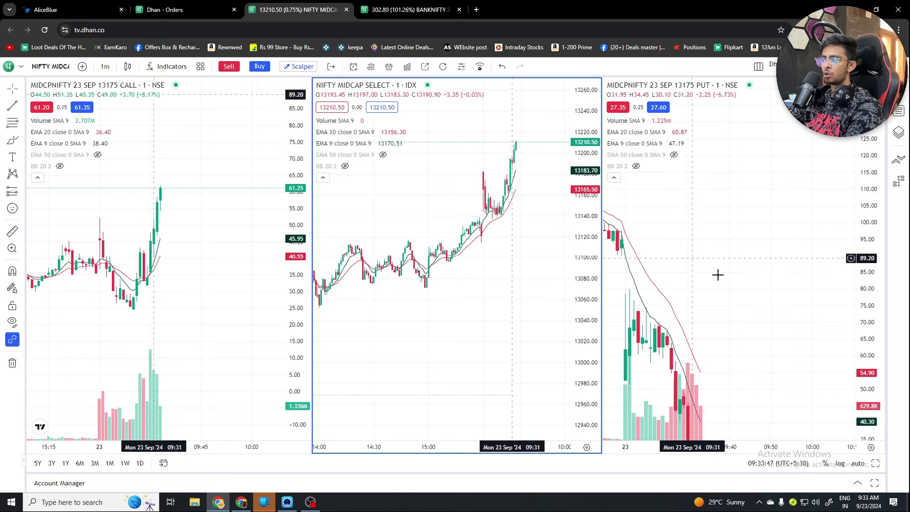
scroll(772, 229, down, 3)
click(372, 4)
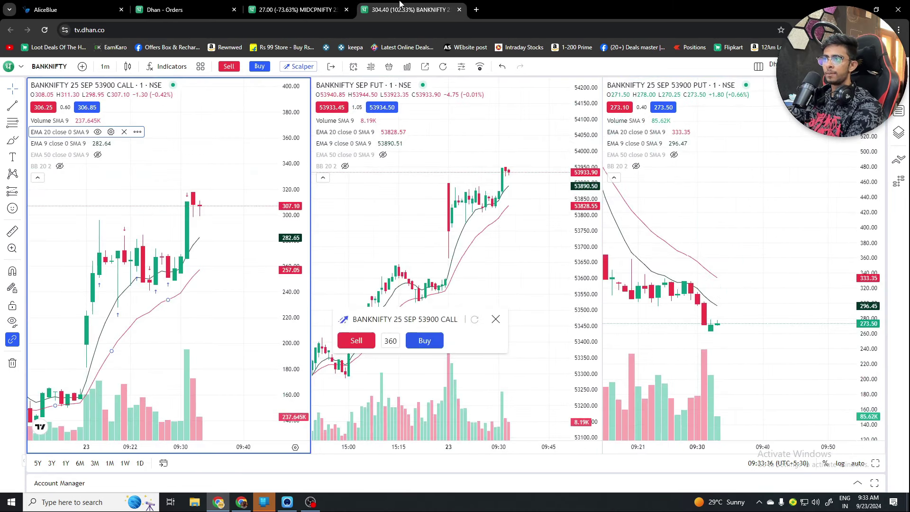
click(315, 11)
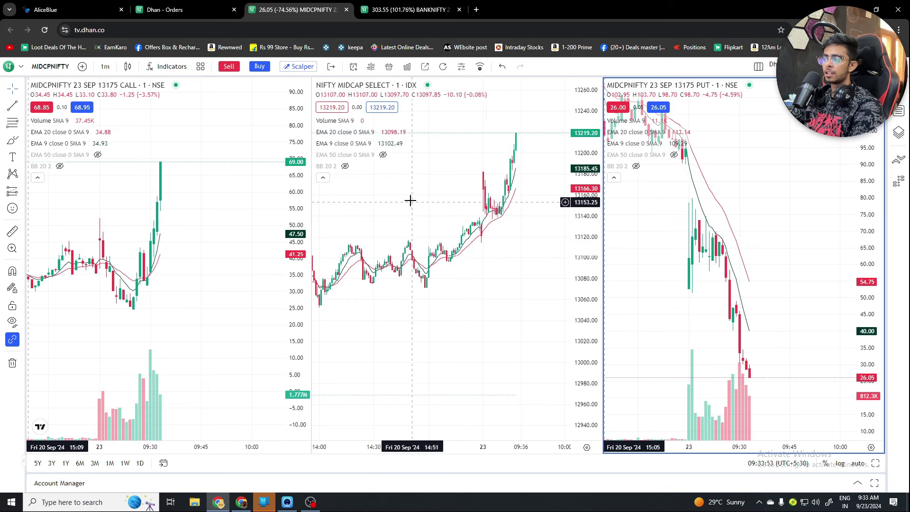
click(387, 10)
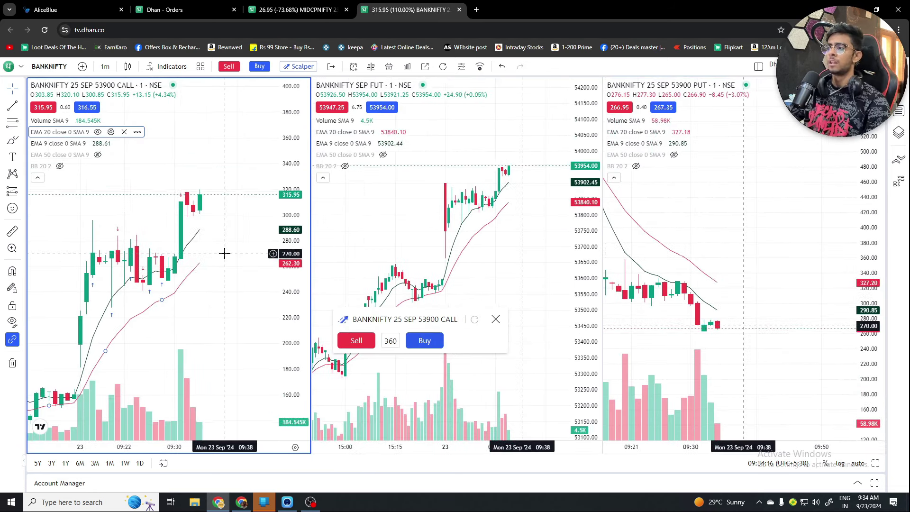
click(204, 6)
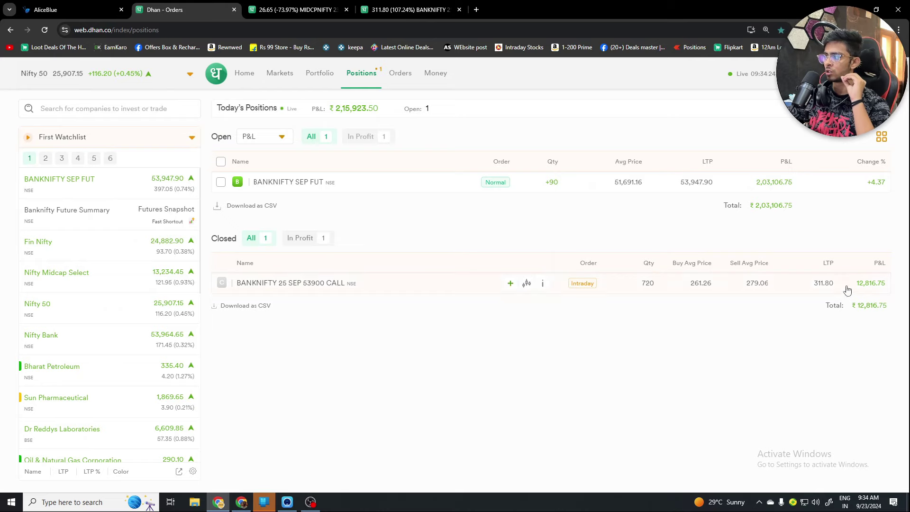
click(399, 11)
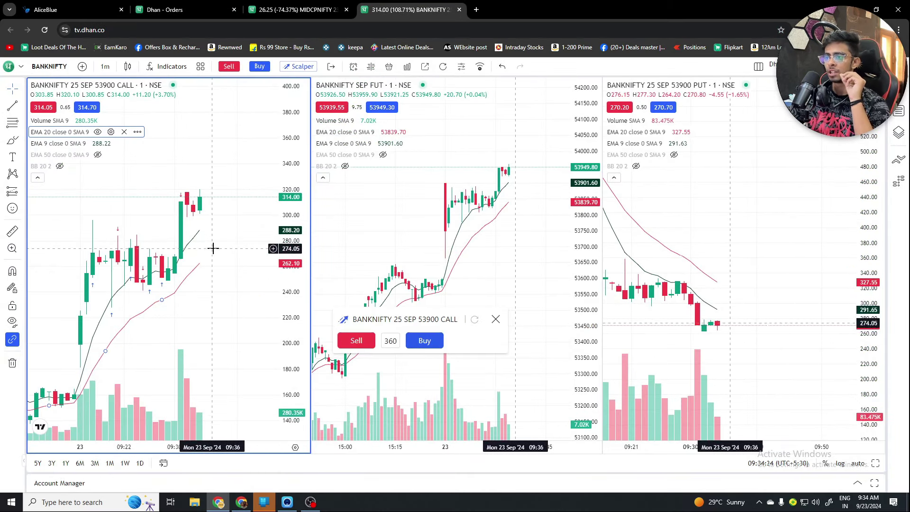
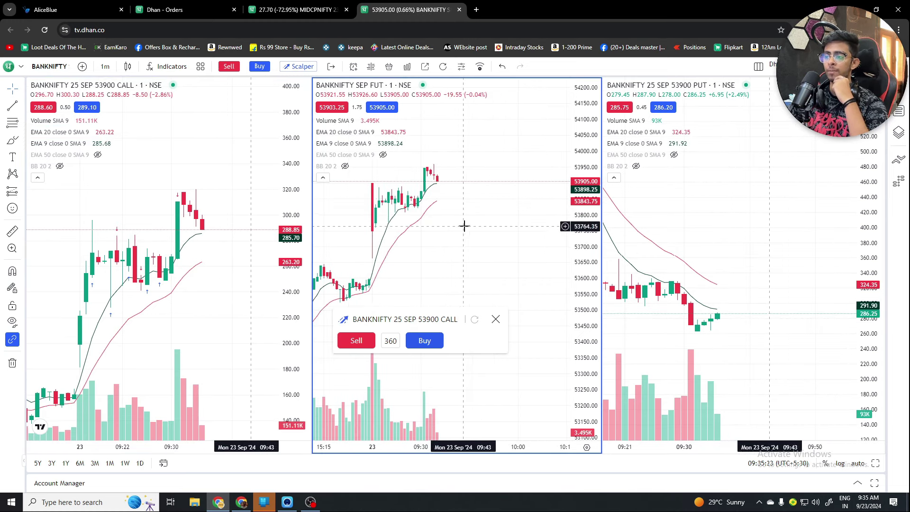
- Switch the BANKNIFTY SEP FUT chart to the 1D timeframe, reset its view and examine the daily trend around the open position
text(1D)
key(Return)
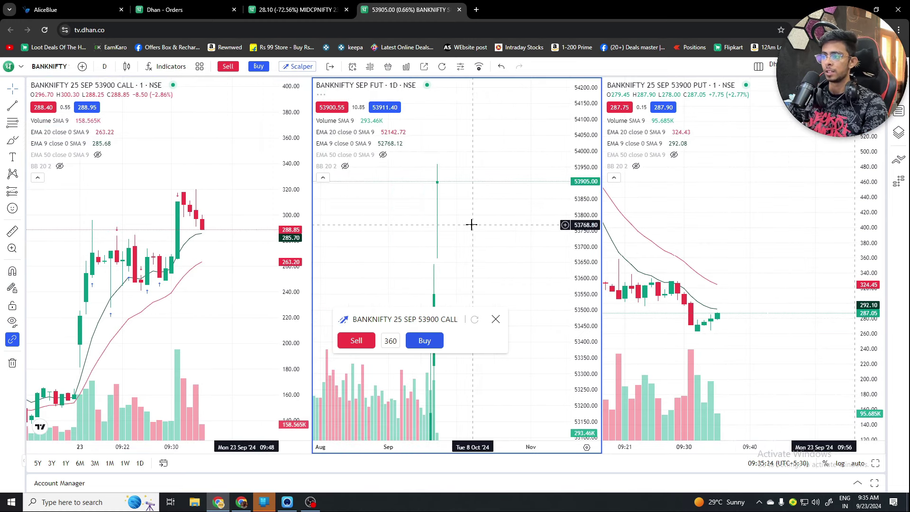
right_click(505, 227)
click(527, 207)
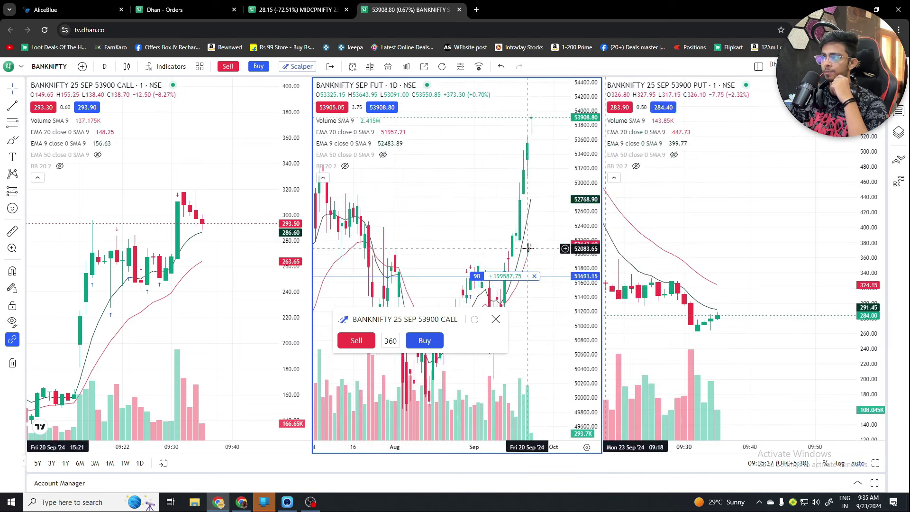
scroll(534, 290, down, 3)
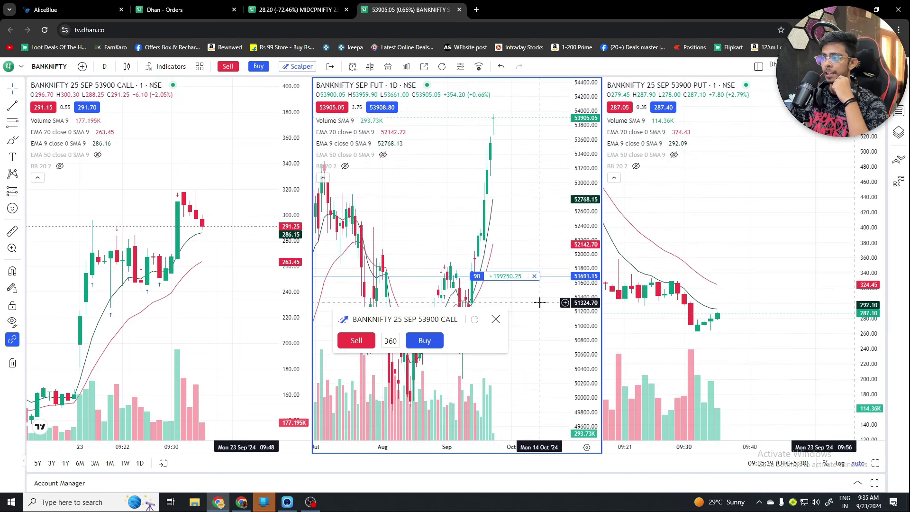
drag(546, 270, 425, 294)
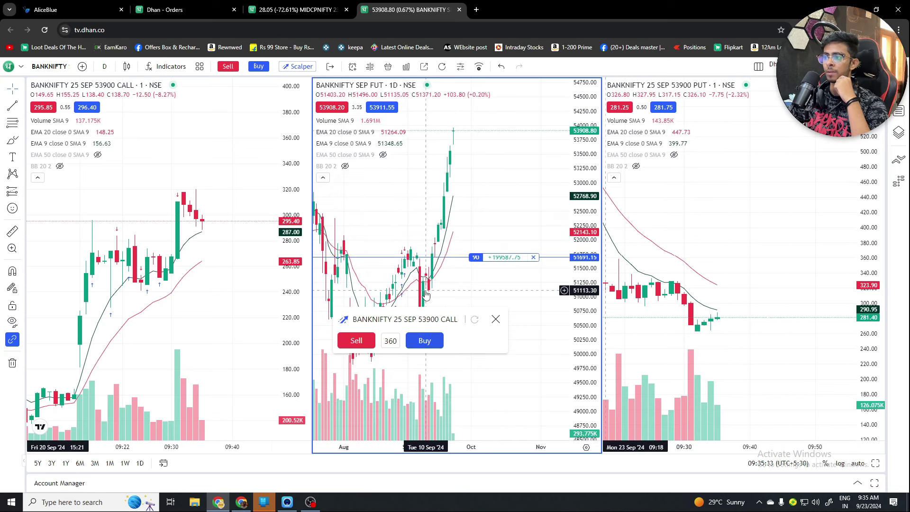
scroll(484, 185, down, 1)
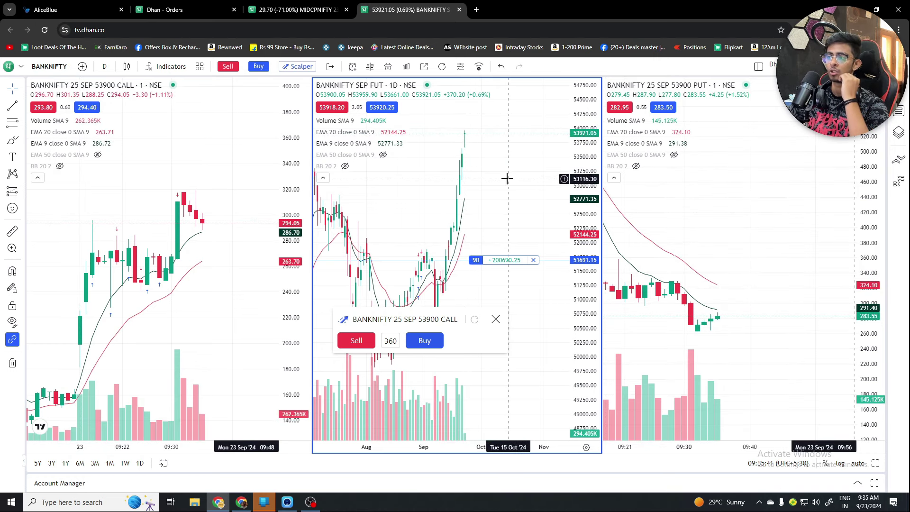
scroll(507, 178, up, 2)
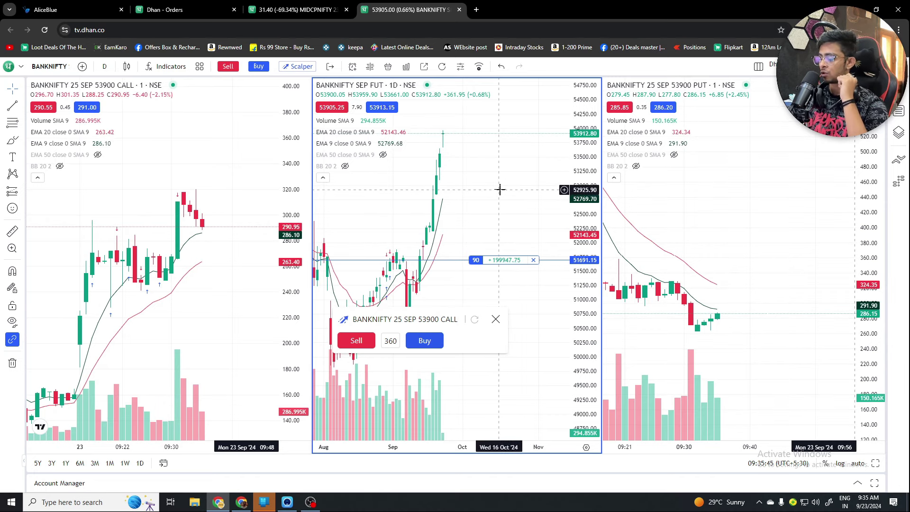
- Set the BANKNIFTY SEP FUT chart to the 15-minute timeframe and reset its view
text(15)
key(Return)
right_click(492, 164)
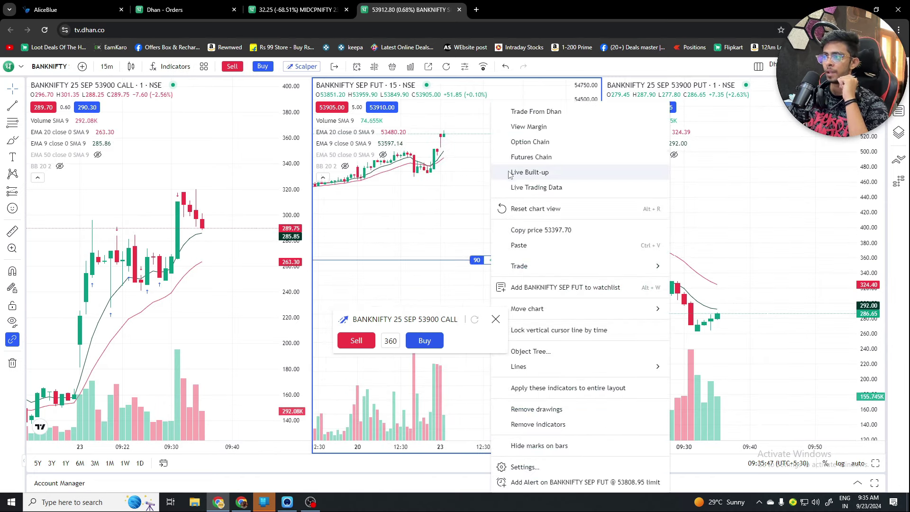
click(514, 209)
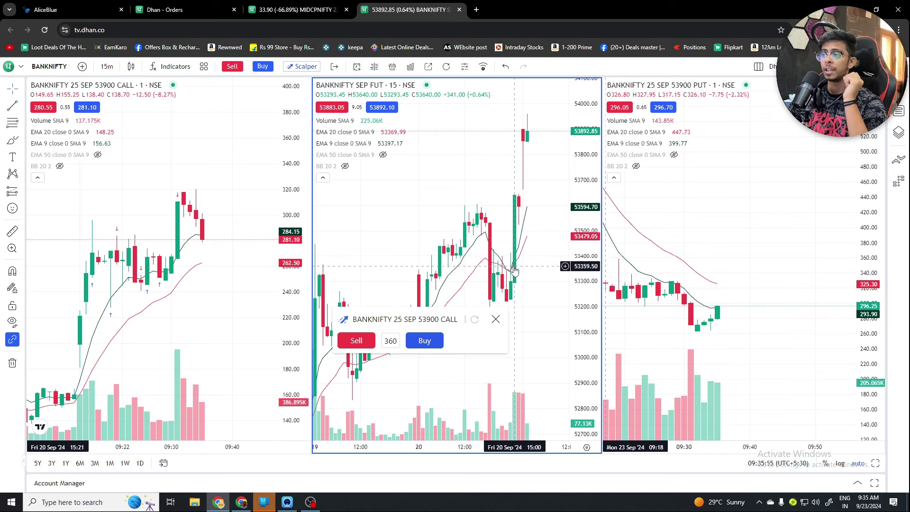
scroll(515, 268, up, 1)
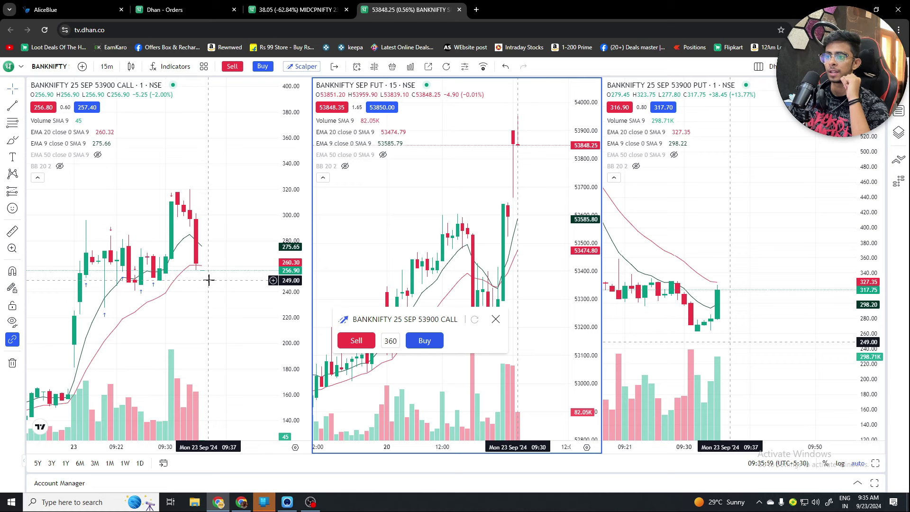
- Switch the BANKNIFTY SEP FUT chart to the 5-minute timeframe
scroll(749, 303, down, 2)
scroll(506, 197, up, 1)
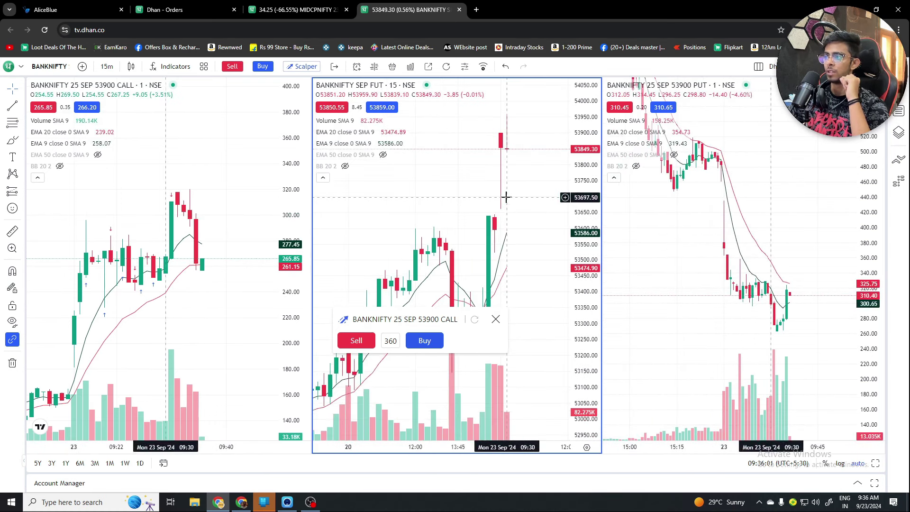
key(5)
key(Return)
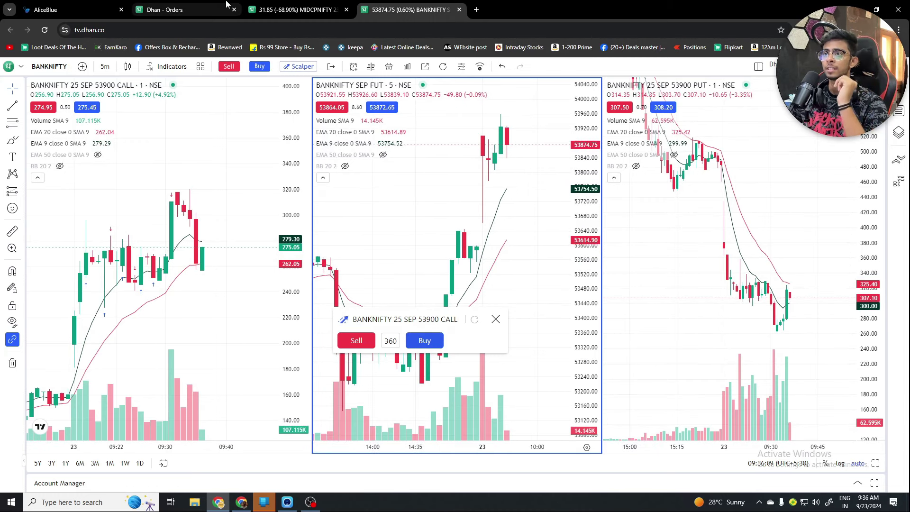
- Check the day's profit and loss under positions, and examine the latest candles on the BANKNIFTY 53900 call and futures charts
click(165, 10)
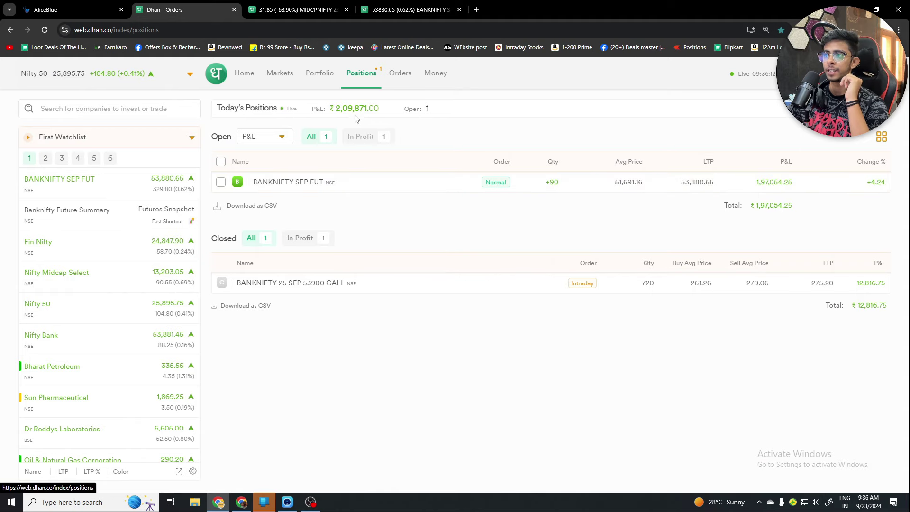
click(411, 9)
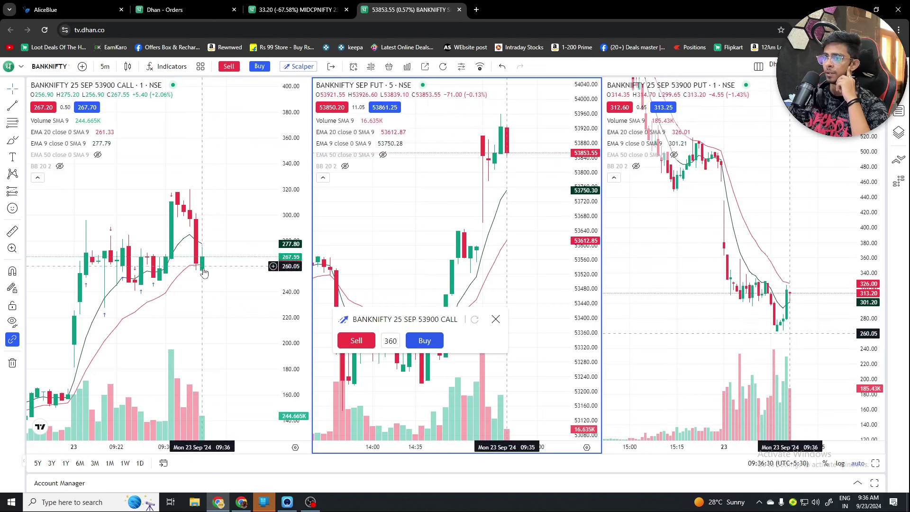
scroll(229, 305, down, 1)
drag(229, 304, 179, 243)
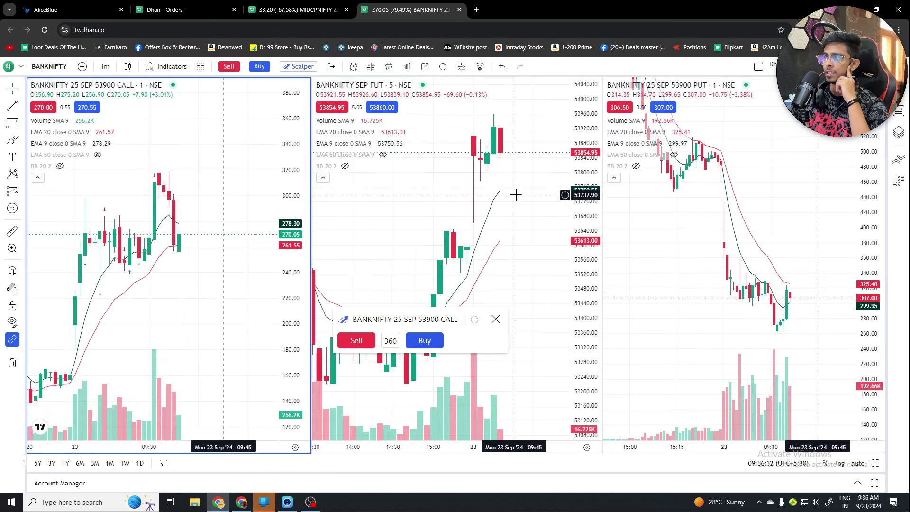
drag(516, 195, 482, 228)
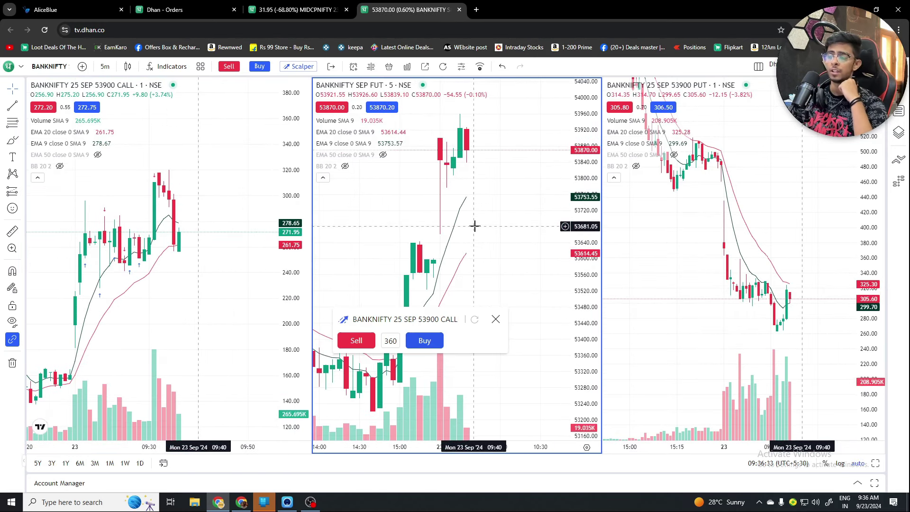